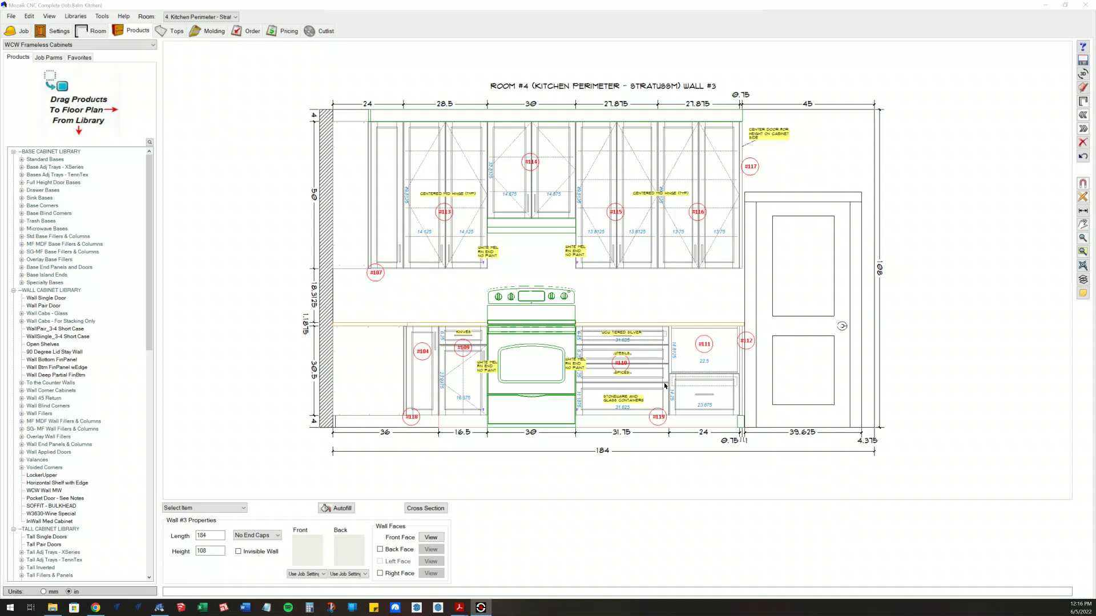
Look through the product library list and keep WCW Frameless Cabinets as the library
{"action": "scroll", "coordinate": [689, 291], "scroll_direction": "down", "scroll_amount": 1}
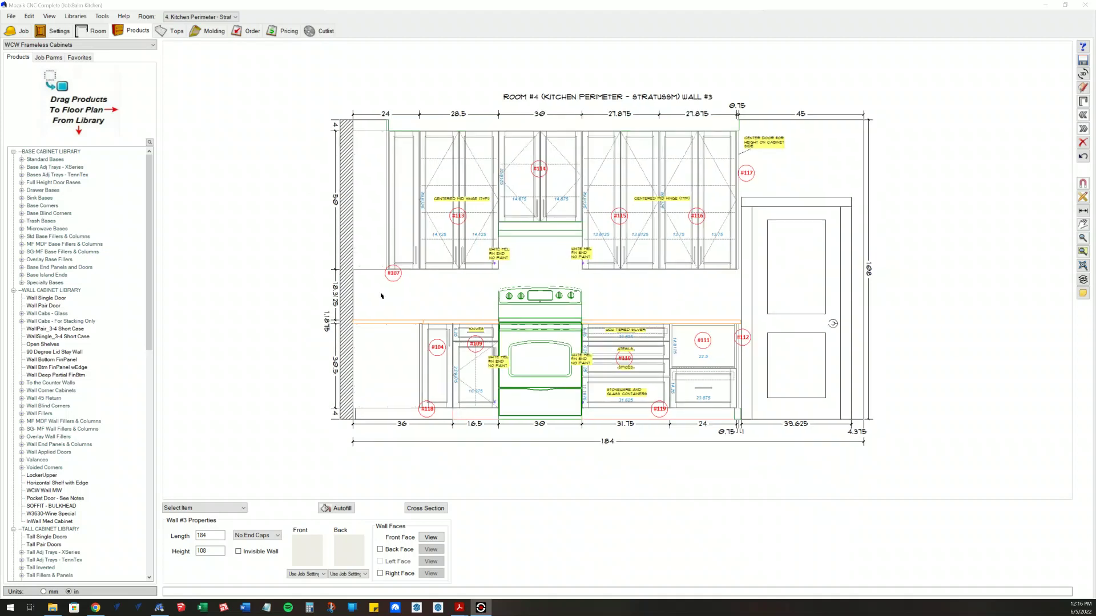
{"action": "left_click", "coordinate": [84, 47]}
{"action": "scroll", "coordinate": [43, 213], "scroll_direction": "up", "scroll_amount": 2}
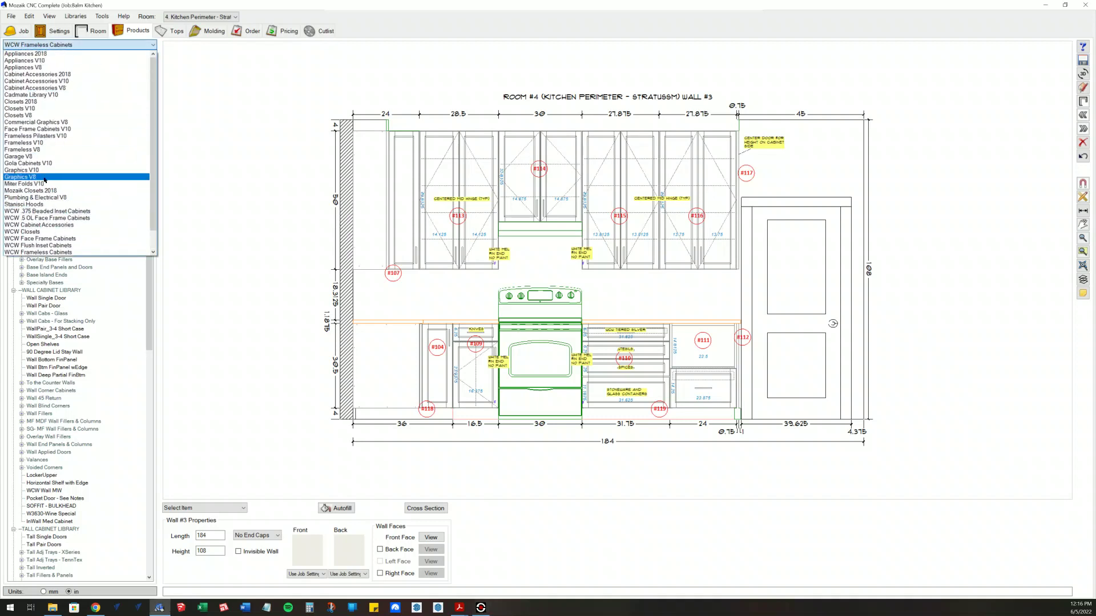
{"action": "scroll", "coordinate": [46, 194], "scroll_direction": "down", "scroll_amount": 1}
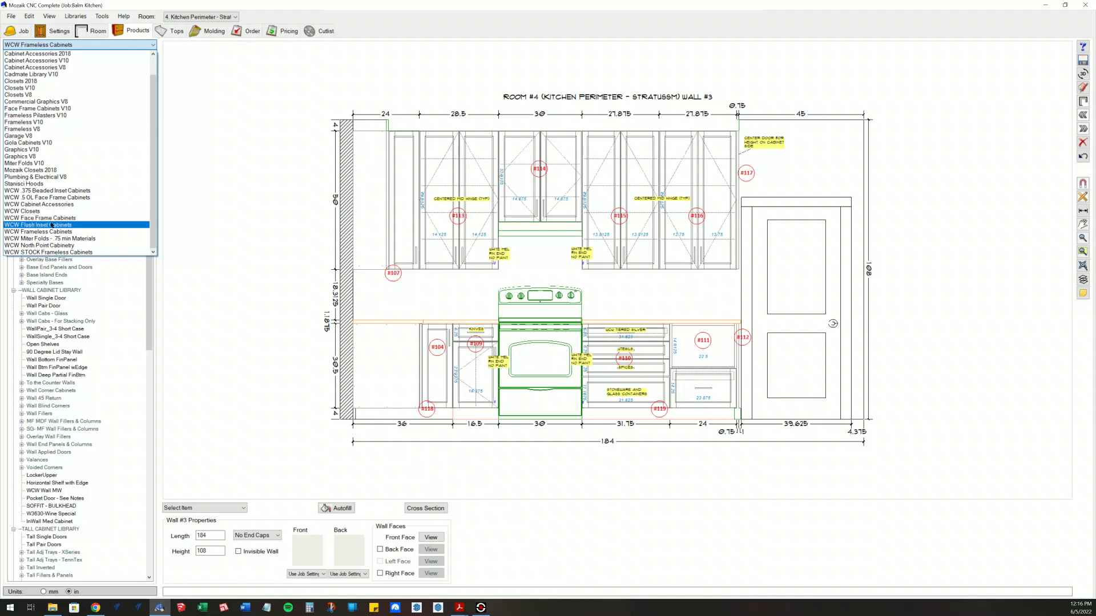
{"action": "scroll", "coordinate": [52, 216], "scroll_direction": "up", "scroll_amount": 1}
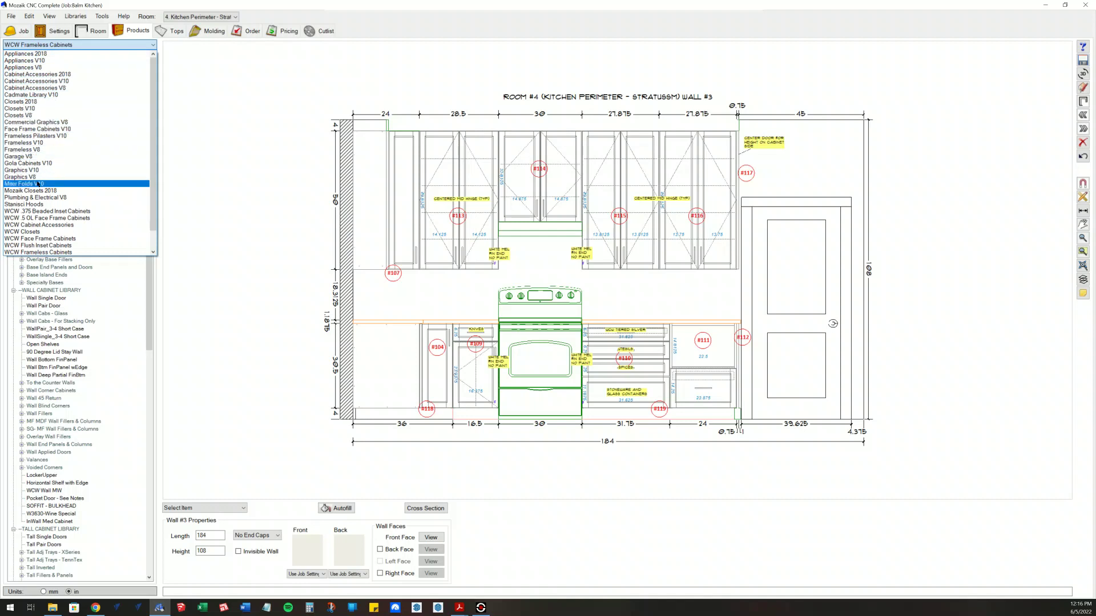
{"action": "scroll", "coordinate": [44, 193], "scroll_direction": "down", "scroll_amount": 1}
{"action": "scroll", "coordinate": [44, 194], "scroll_direction": "down", "scroll_amount": 2}
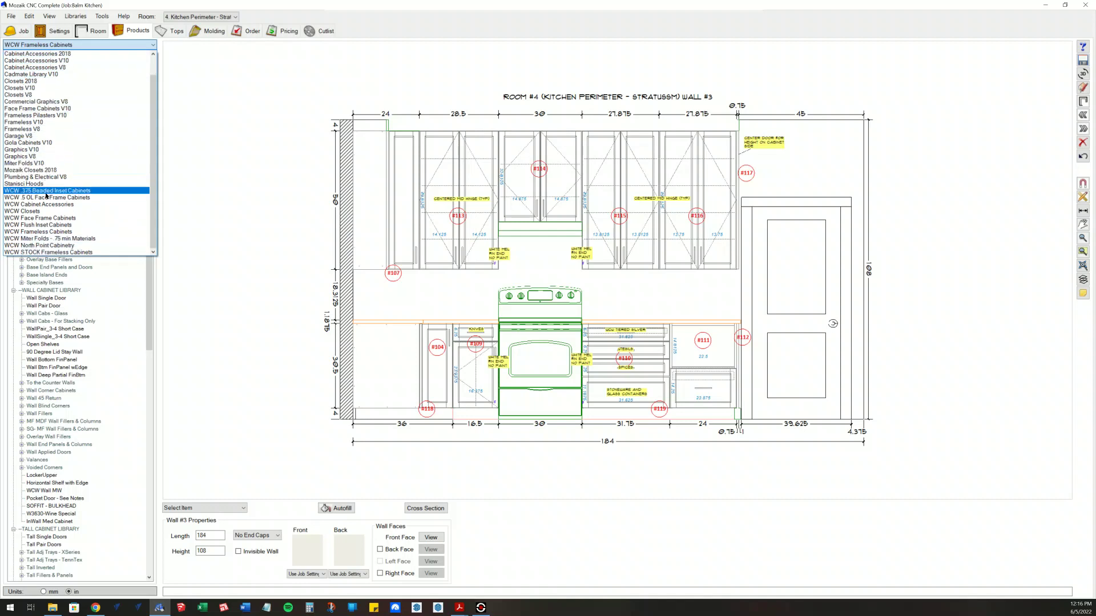
{"action": "left_click", "coordinate": [40, 232]}
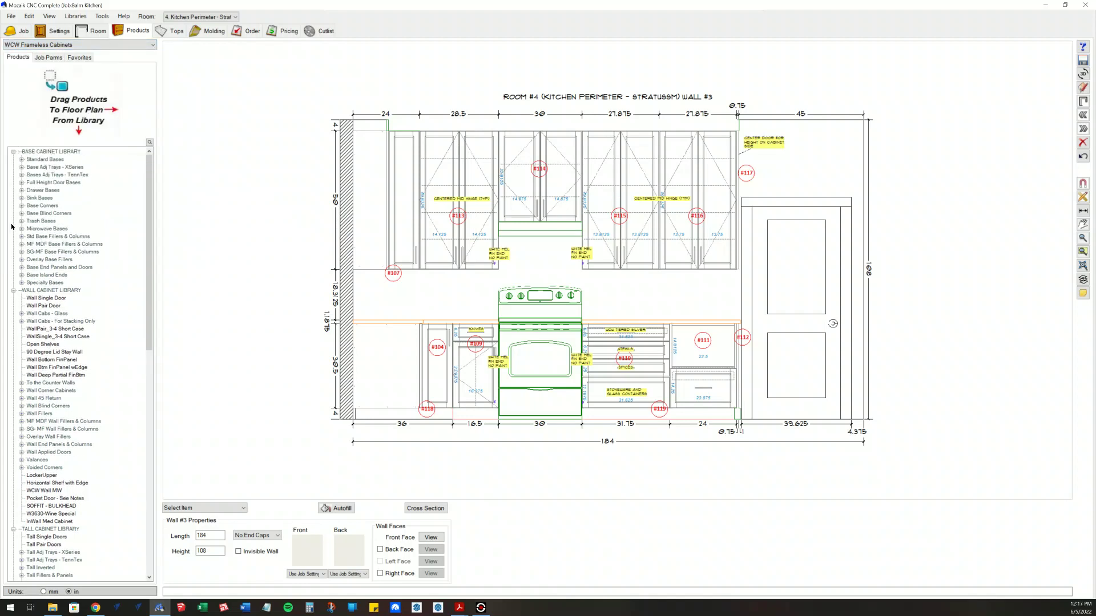
Expand and collapse the Sink Bases, Base Adj Trays - XSeries and Bases Adj Trays - TennTex categories
{"action": "left_click", "coordinate": [22, 198]}
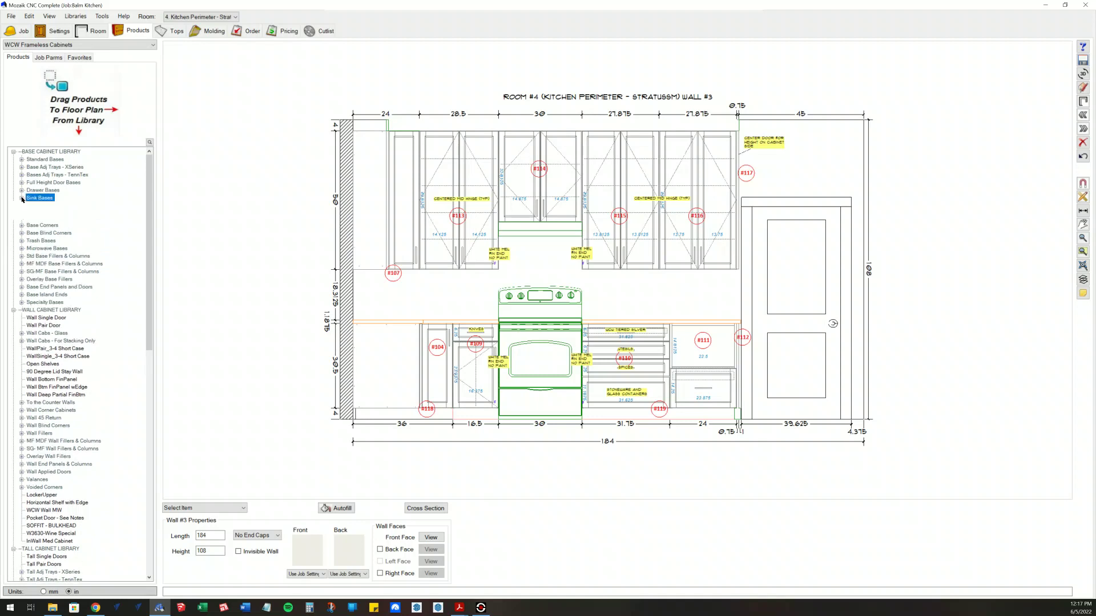
{"action": "left_click", "coordinate": [22, 167]}
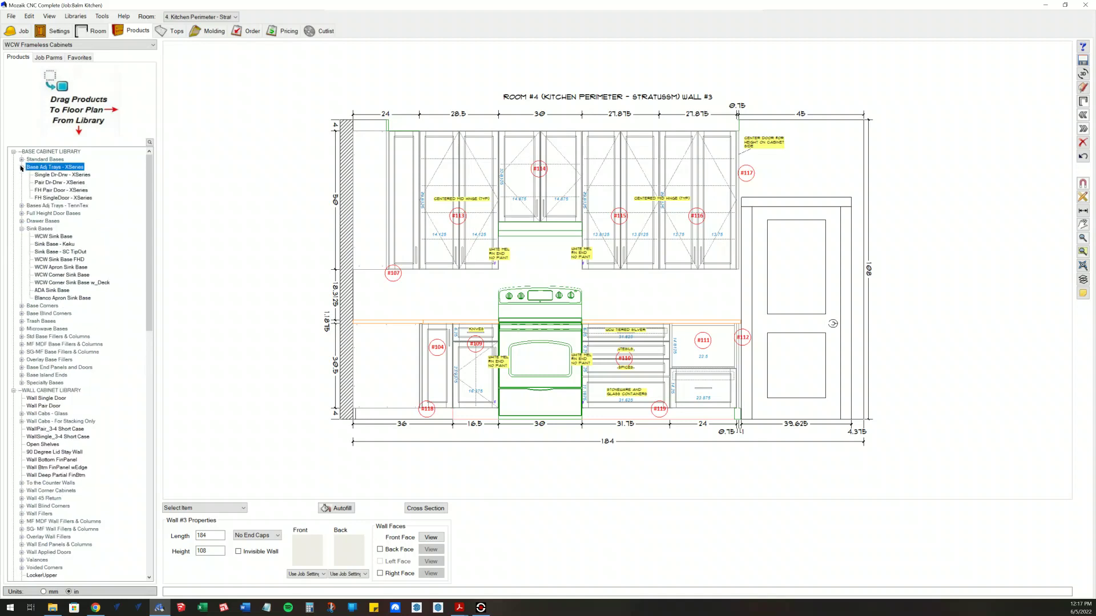
{"action": "left_click", "coordinate": [21, 206]}
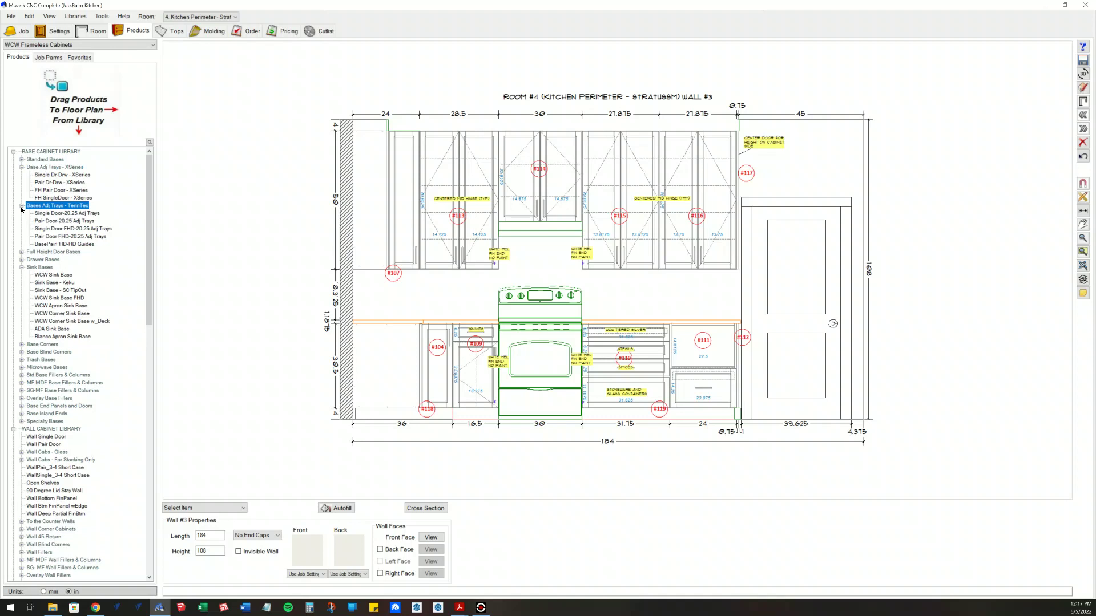
{"action": "left_click", "coordinate": [21, 205]}
{"action": "left_click", "coordinate": [21, 167]}
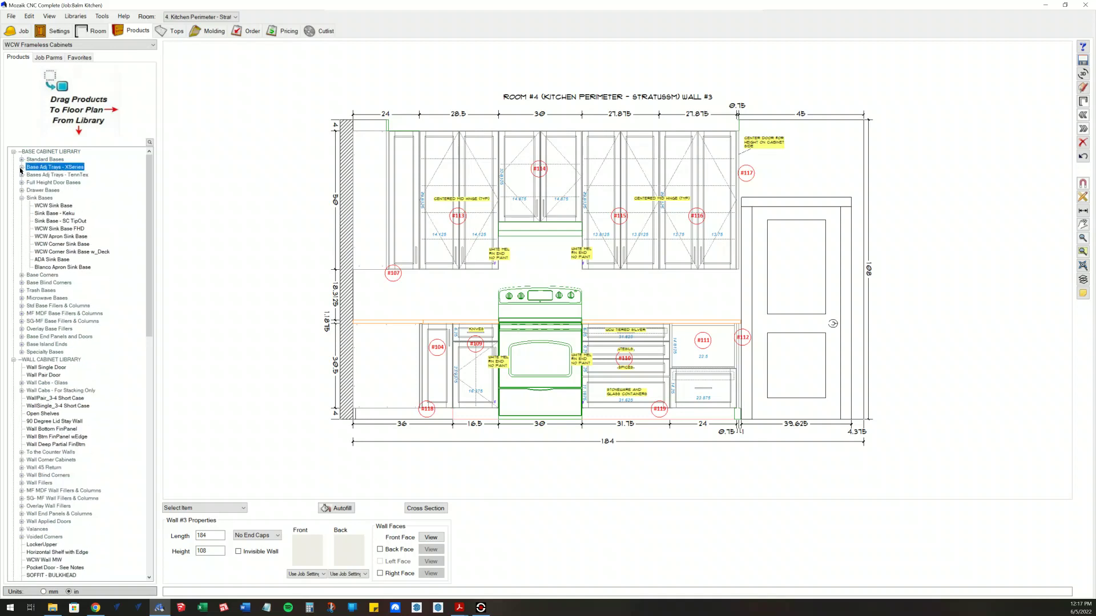
{"action": "left_click", "coordinate": [21, 198]}
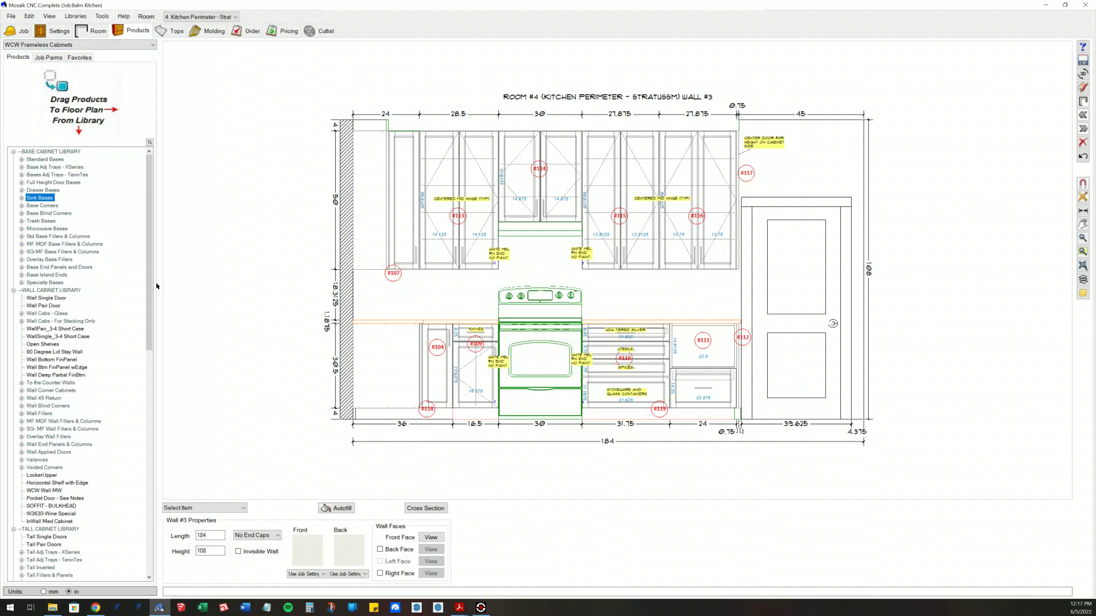
Review the library paths in File > Preferences > File Locations, then bring up OneDrive in File Explorer
{"action": "left_click", "coordinate": [11, 16]}
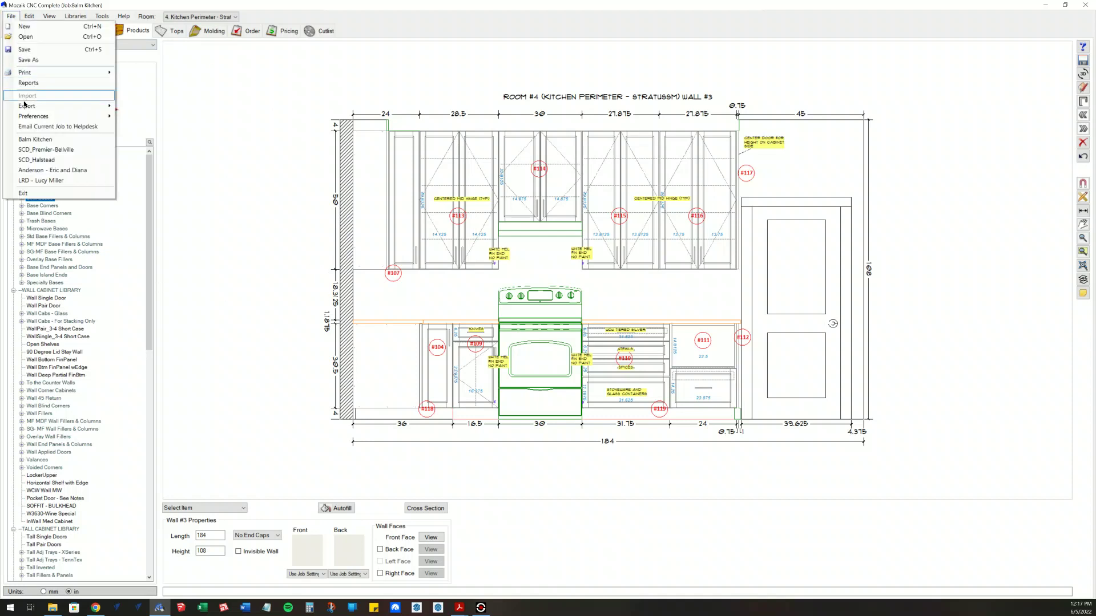
{"action": "mouse_move", "coordinate": [85, 116]}
{"action": "left_click", "coordinate": [148, 138]}
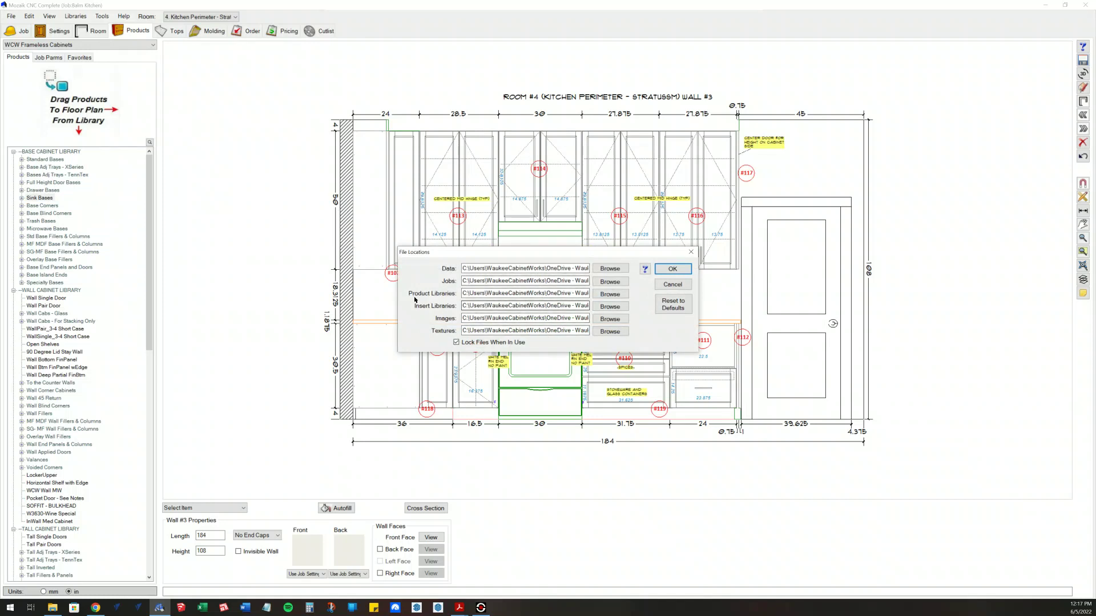
{"action": "left_click", "coordinate": [672, 269]}
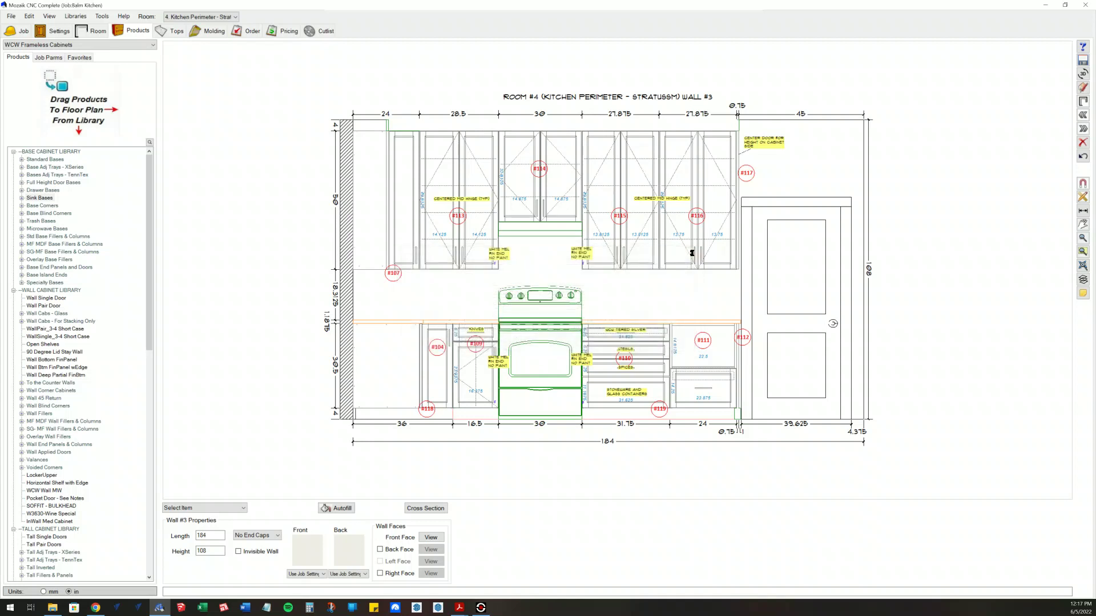
{"action": "left_click", "coordinate": [52, 607]}
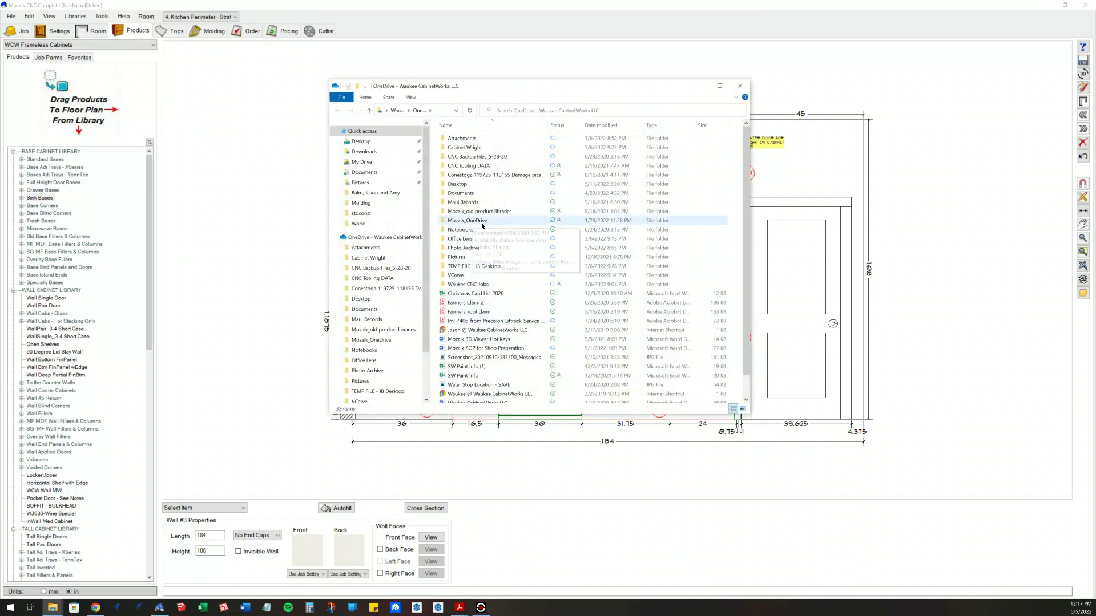
Browse Mozaik_OneDrive and the C:\Mozaik folder, then go back up to This PC
{"action": "double_click", "coordinate": [483, 221]}
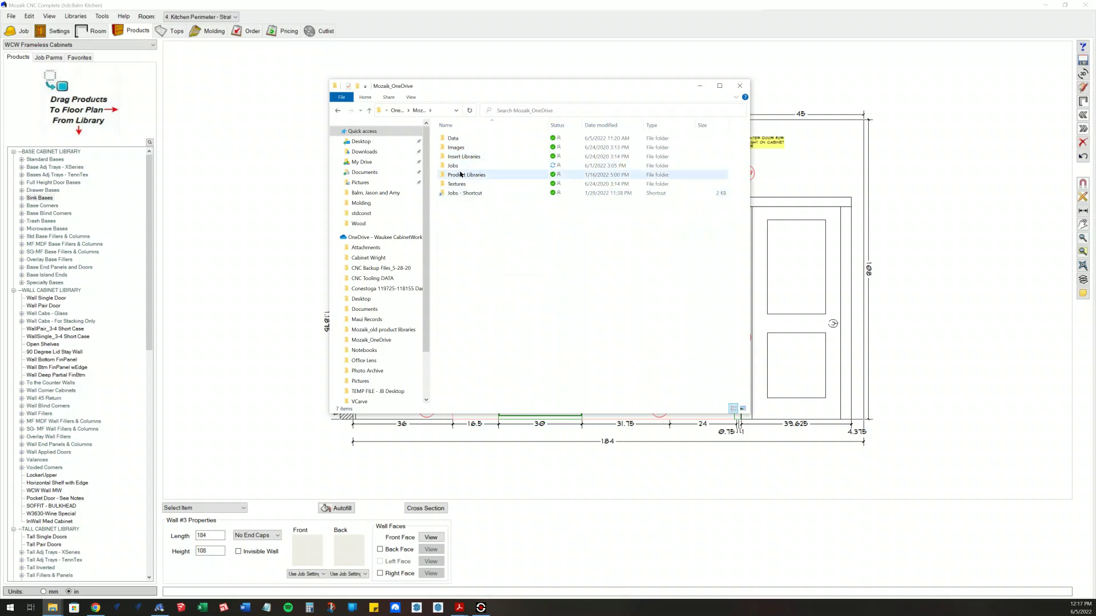
{"action": "left_click_drag", "start_coordinate": [425, 268], "coordinate": [425, 312]}
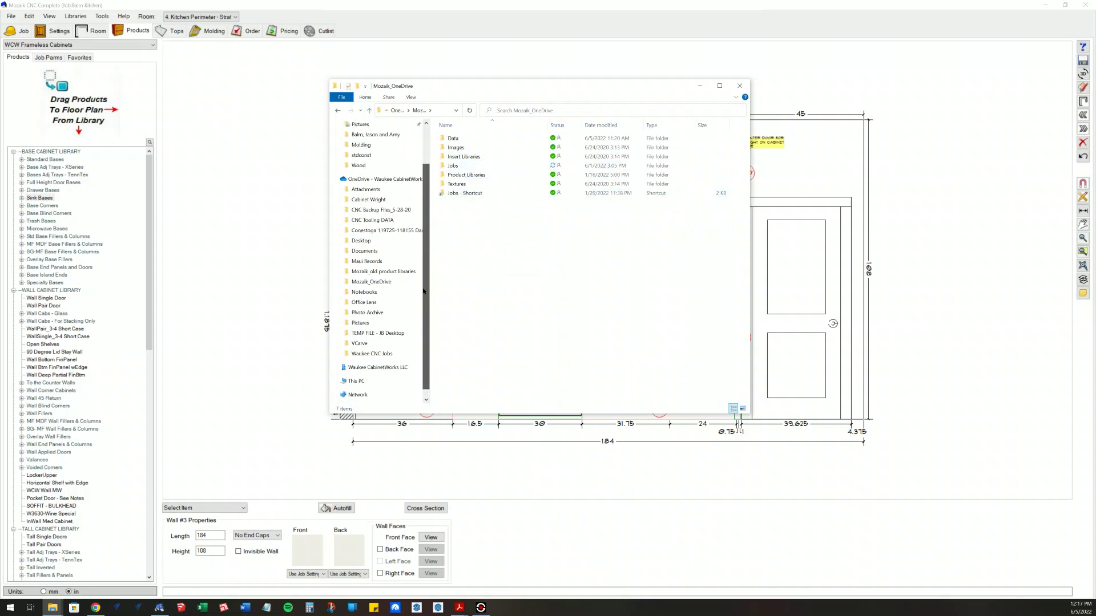
{"action": "left_click", "coordinate": [359, 382]}
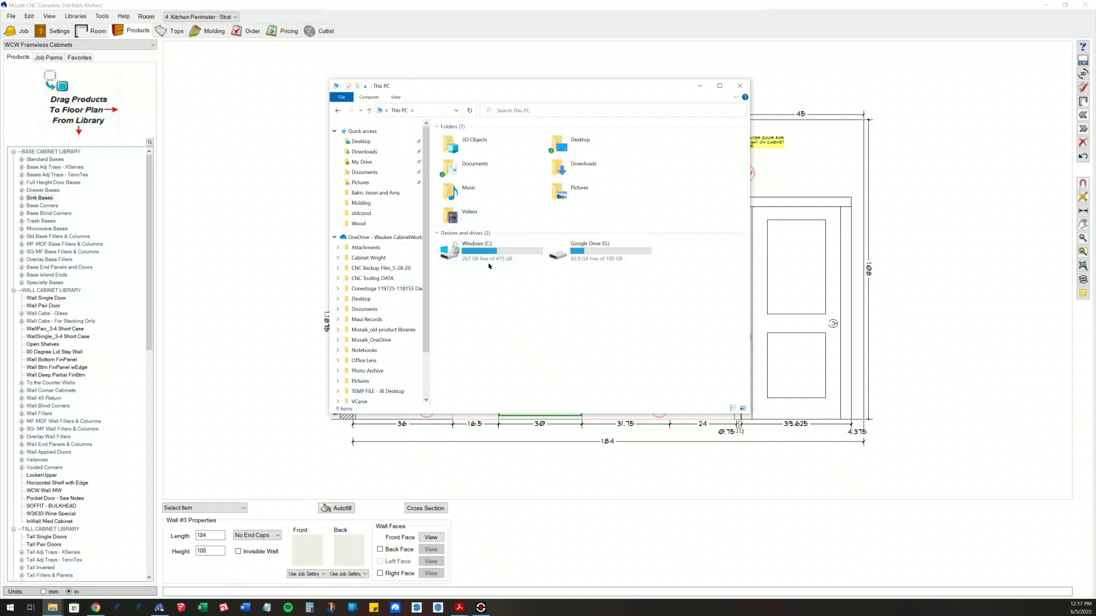
{"action": "double_click", "coordinate": [484, 256]}
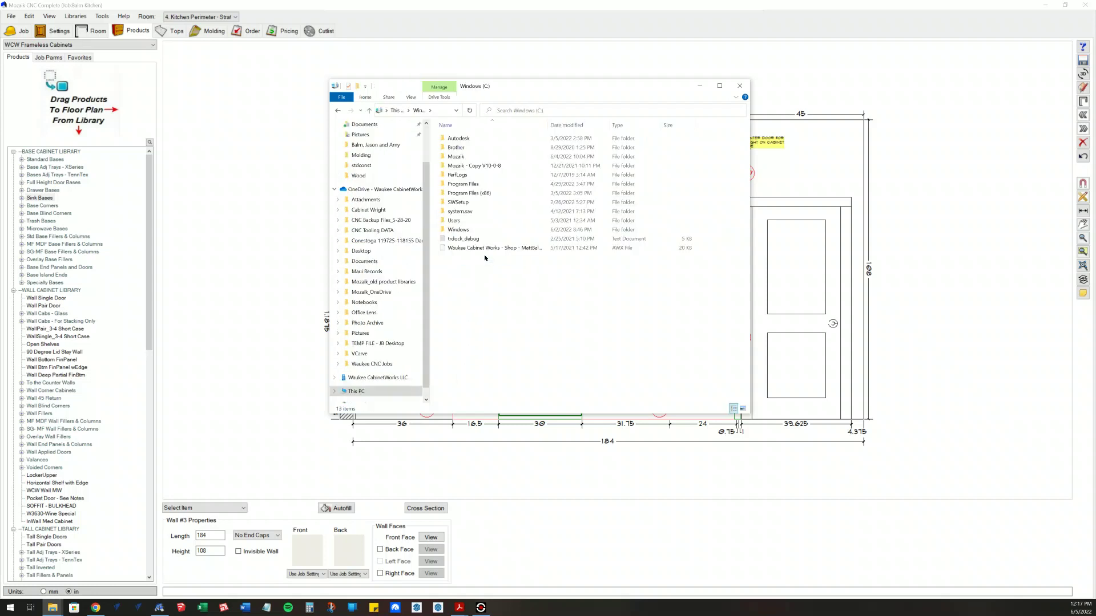
{"action": "double_click", "coordinate": [479, 156]}
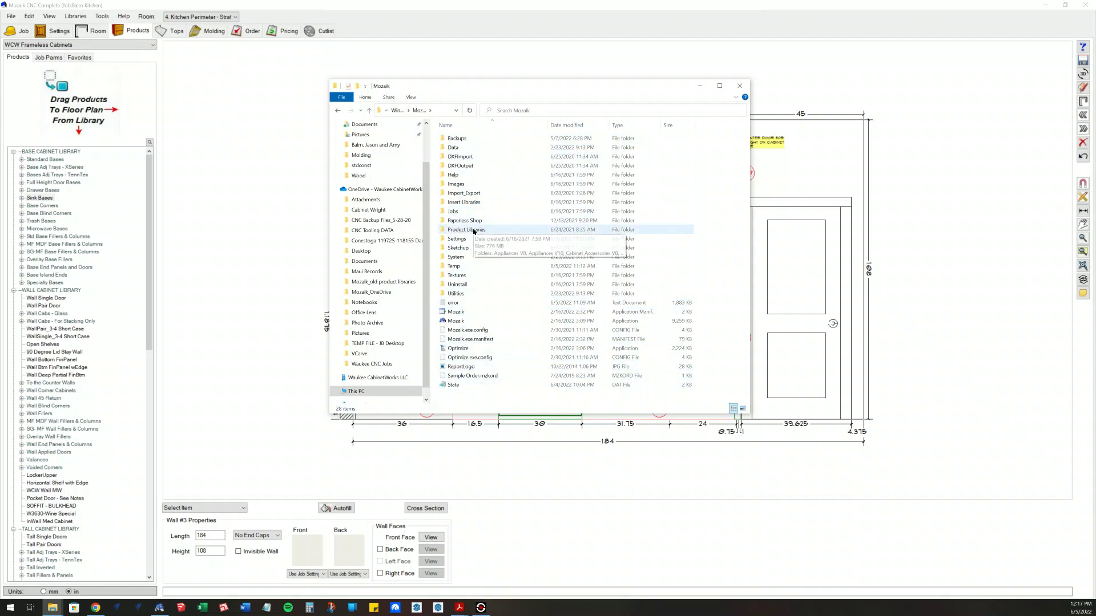
{"action": "left_click", "coordinate": [370, 111]}
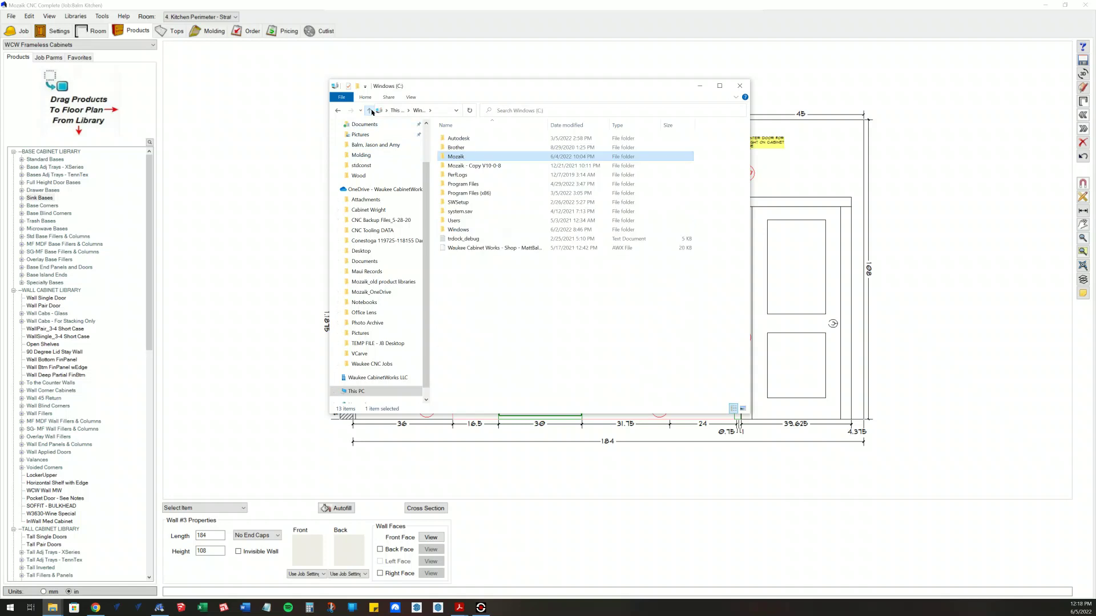
{"action": "left_click", "coordinate": [371, 111]}
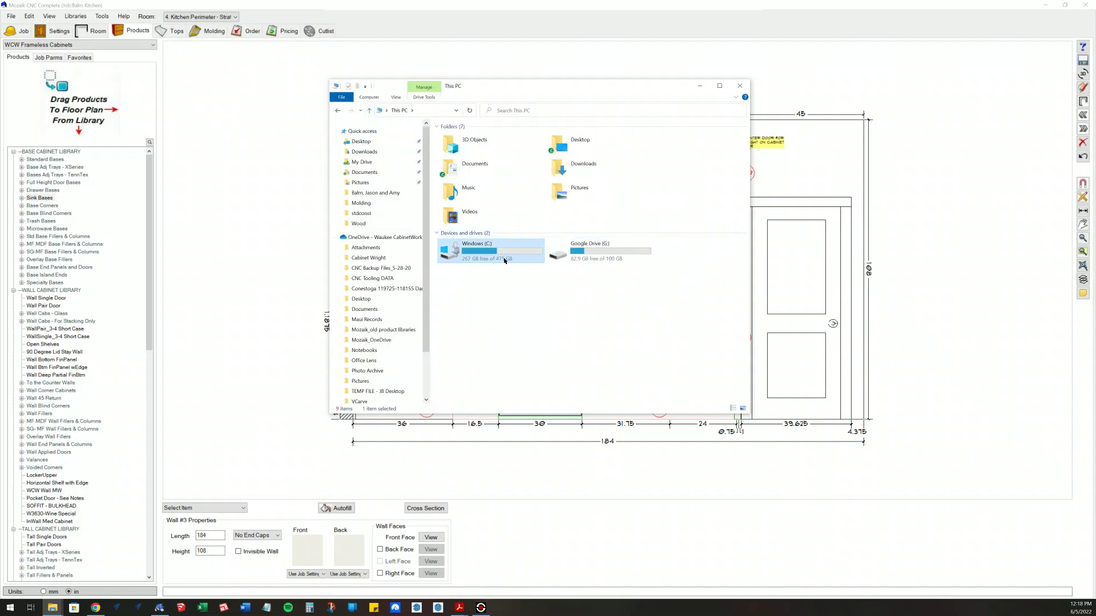
Navigate from This PC to OneDrive > Mozaik_OneDrive > Product Libraries
{"action": "left_click", "coordinate": [368, 111]}
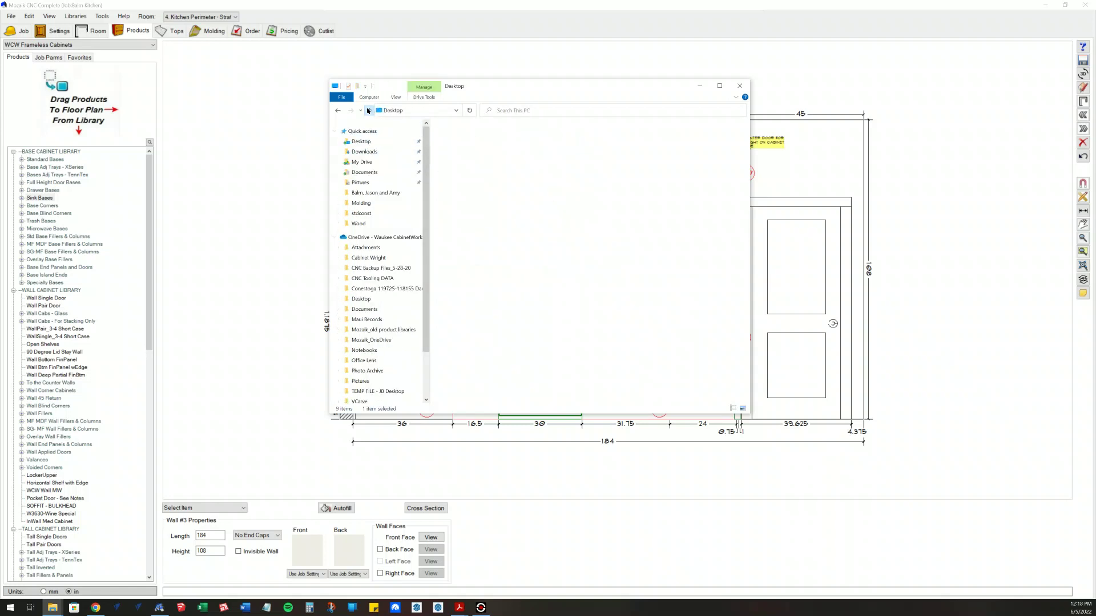
{"action": "left_click", "coordinate": [337, 111]}
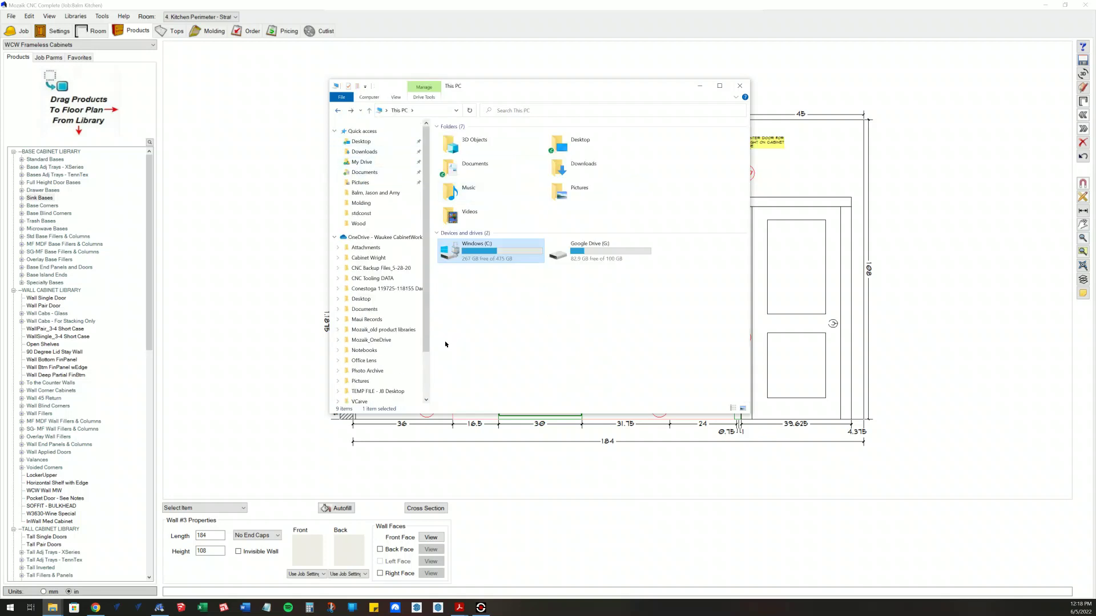
{"action": "left_click", "coordinate": [385, 237]}
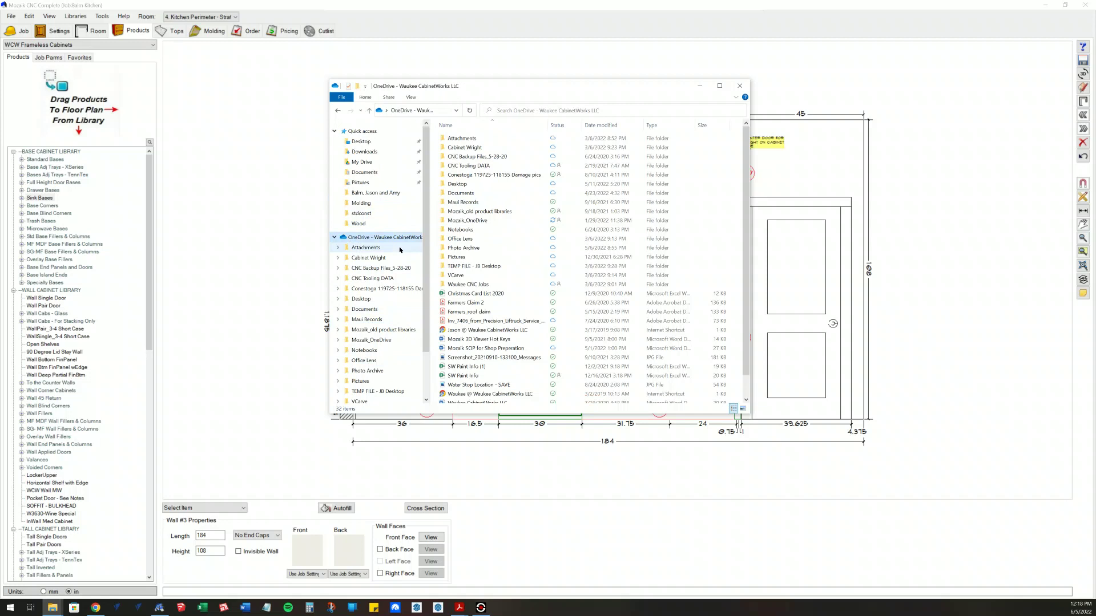
{"action": "double_click", "coordinate": [463, 220]}
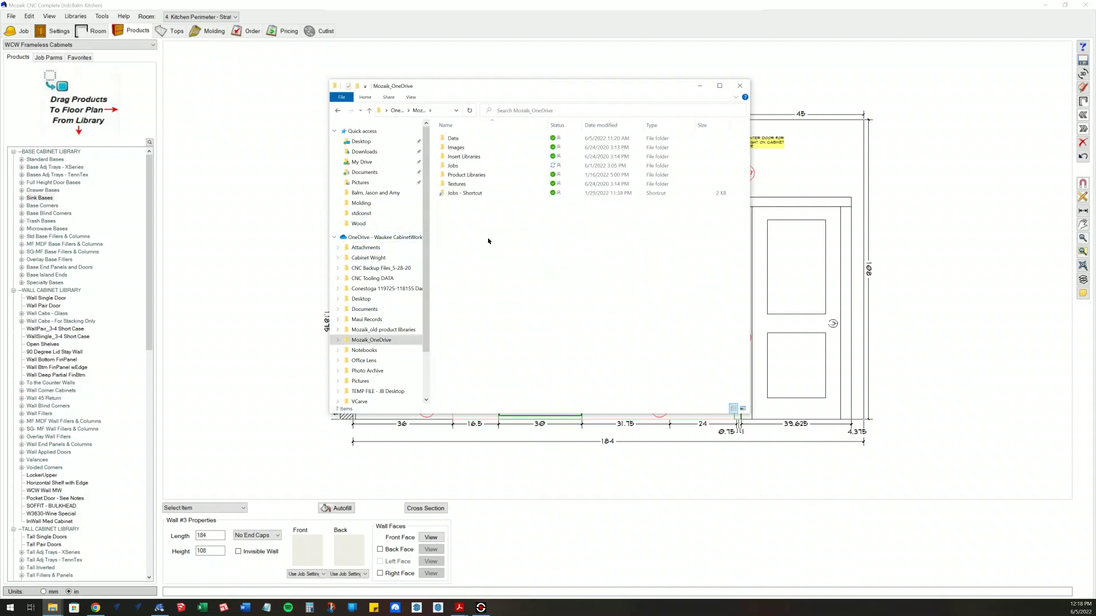
{"action": "double_click", "coordinate": [466, 175]}
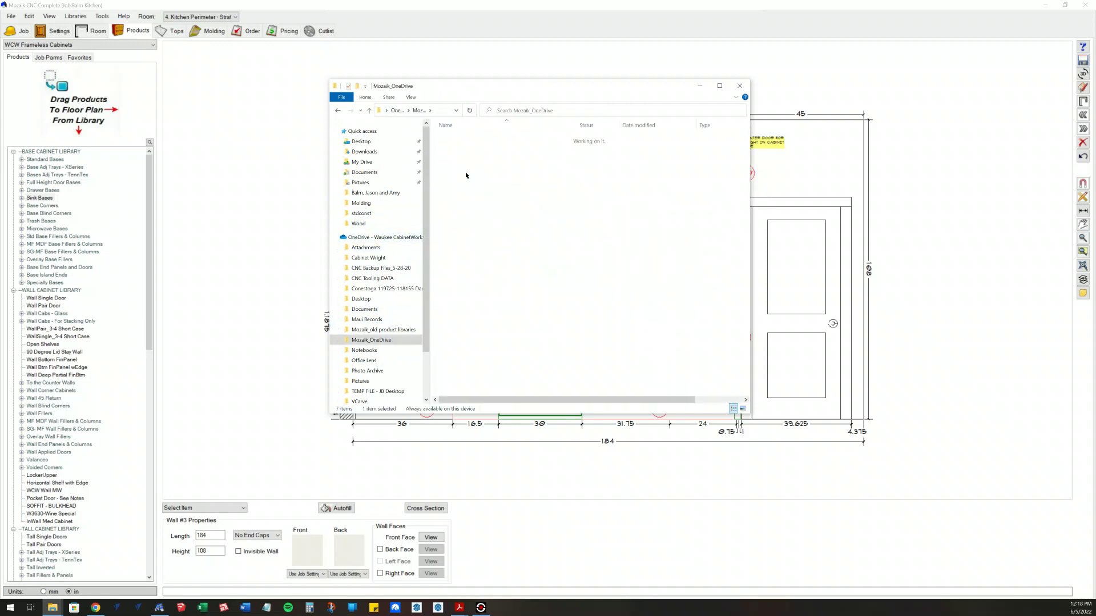
{"action": "scroll", "coordinate": [484, 256], "scroll_direction": "up", "scroll_amount": 2}
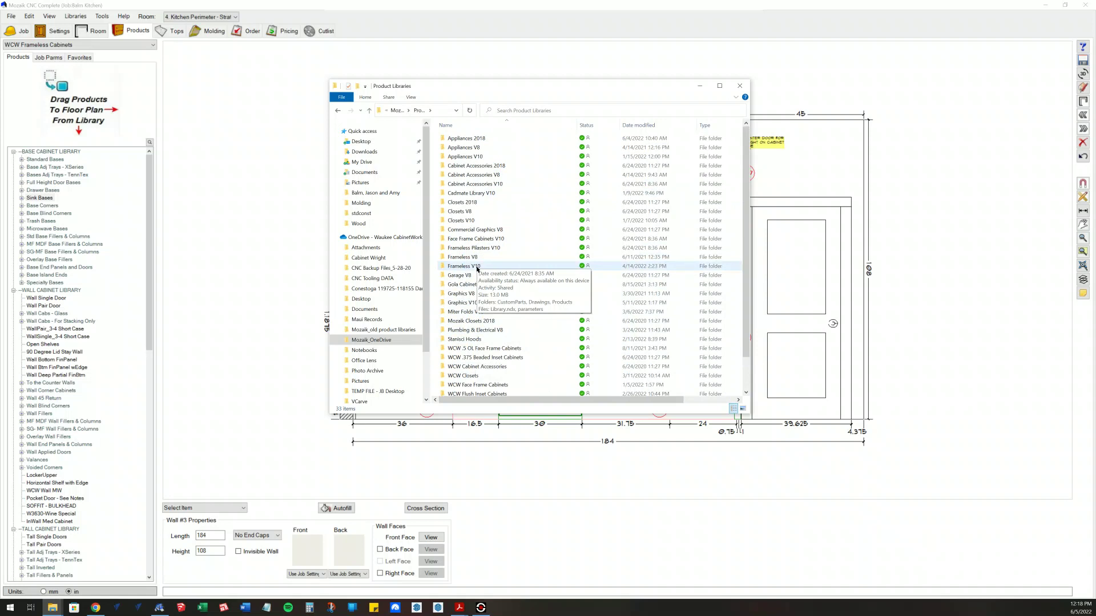
Check the Frameless V10 folder's actions, then open the WCW Frameless Cabinets folder
{"action": "right_click", "coordinate": [477, 267]}
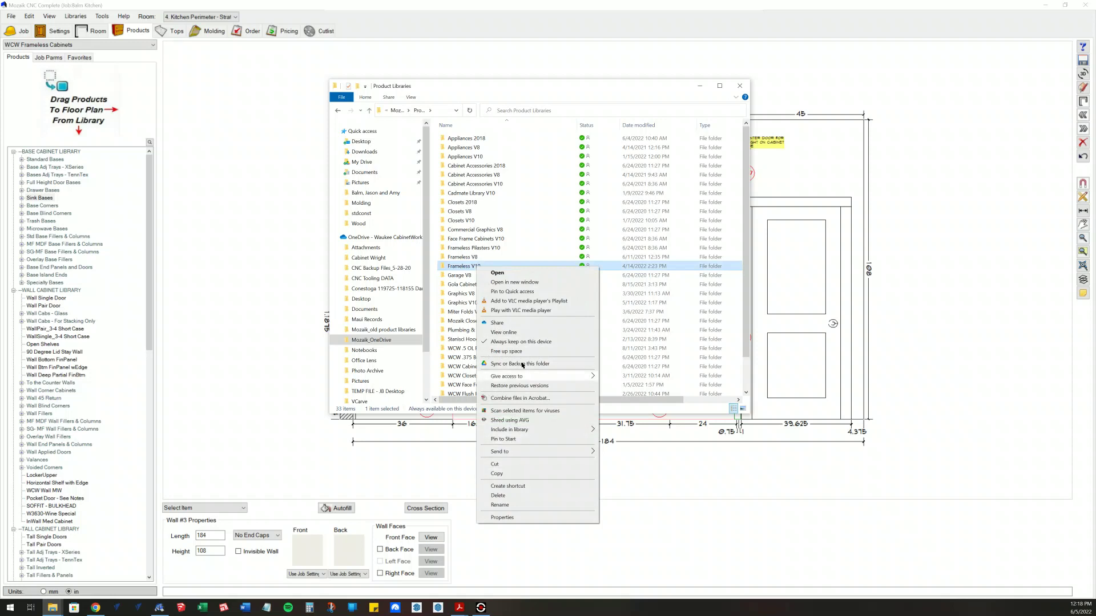
{"action": "left_click", "coordinate": [474, 239]}
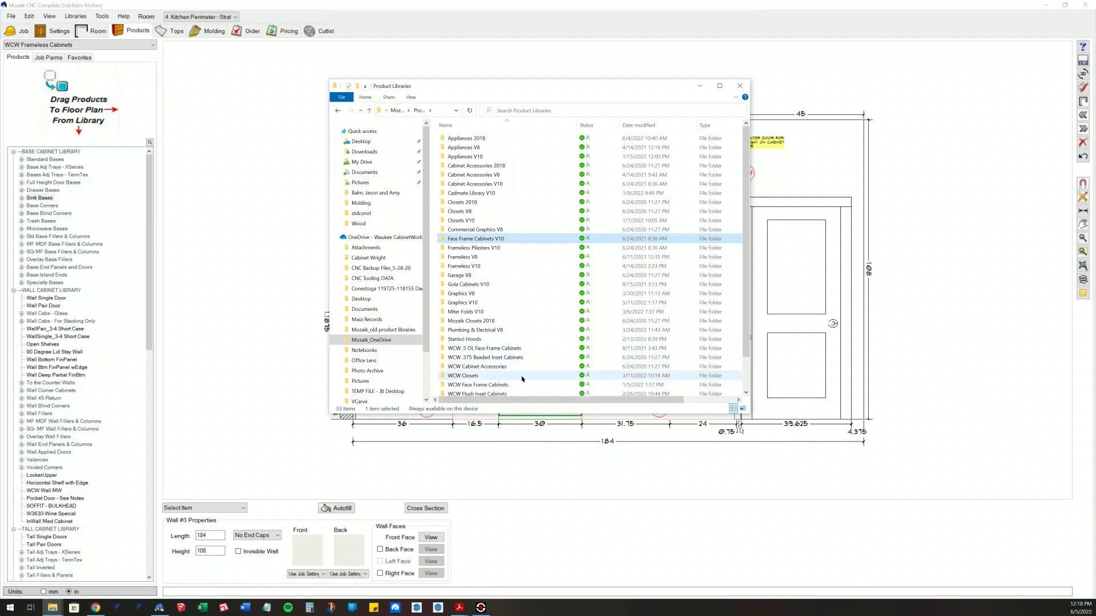
{"action": "scroll", "coordinate": [494, 365], "scroll_direction": "down", "scroll_amount": 2}
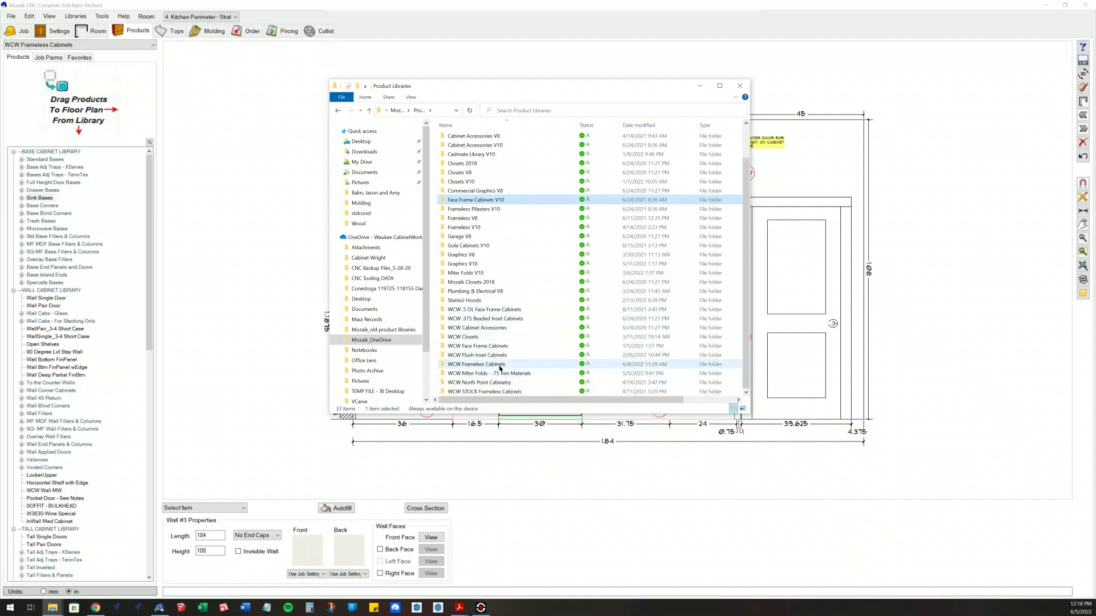
{"action": "left_click", "coordinate": [489, 365]}
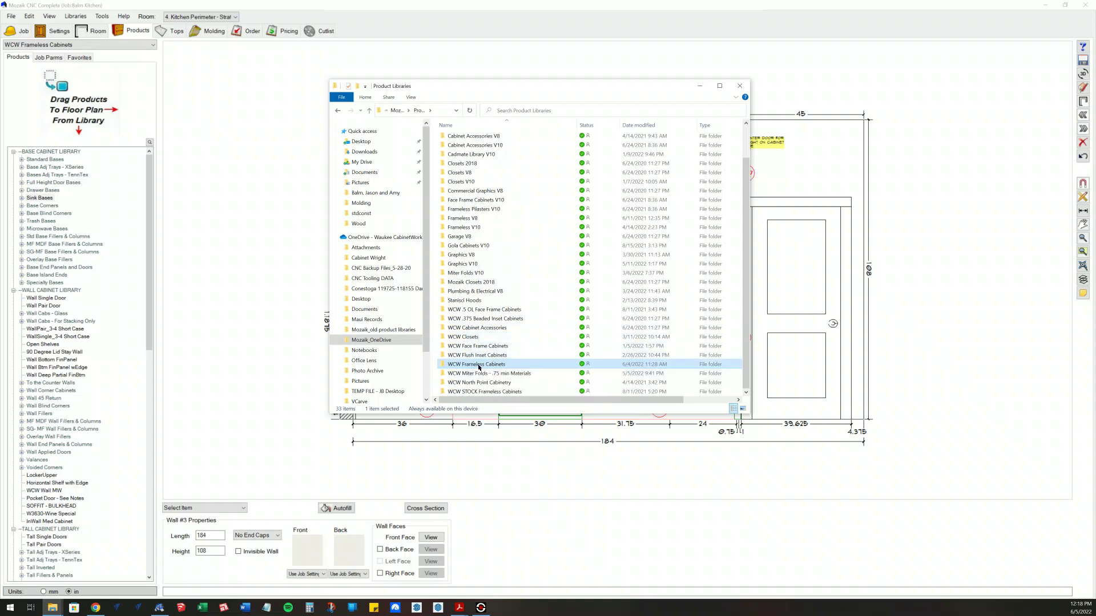
{"action": "double_click", "coordinate": [478, 365]}
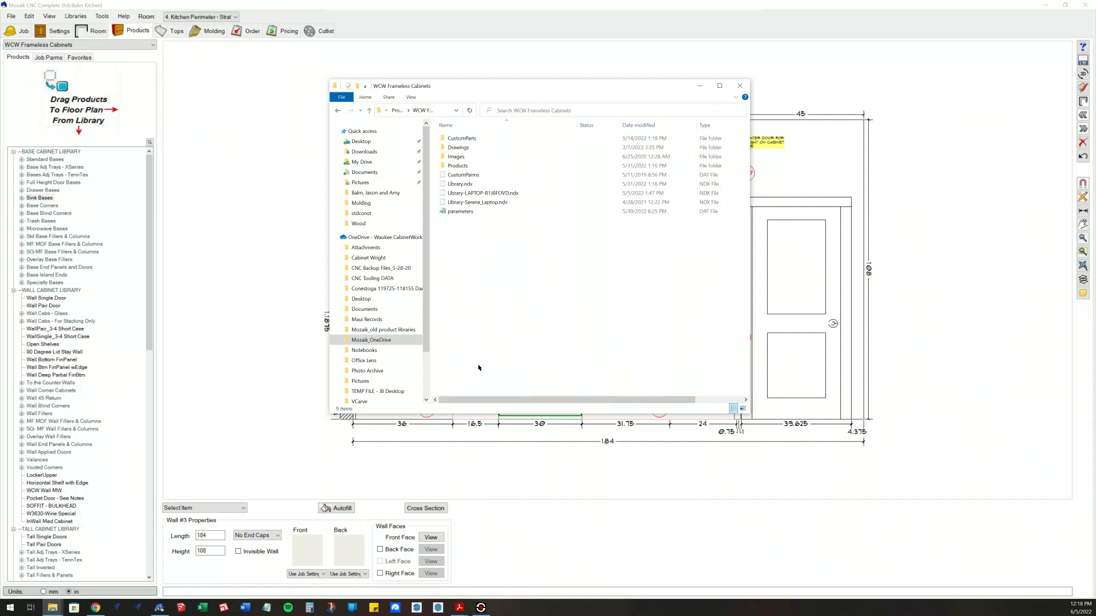
Inspect the 4 Drw Base - Top 3 Equal.moz file in Products, go back up, and close Explorer
{"action": "double_click", "coordinate": [462, 166]}
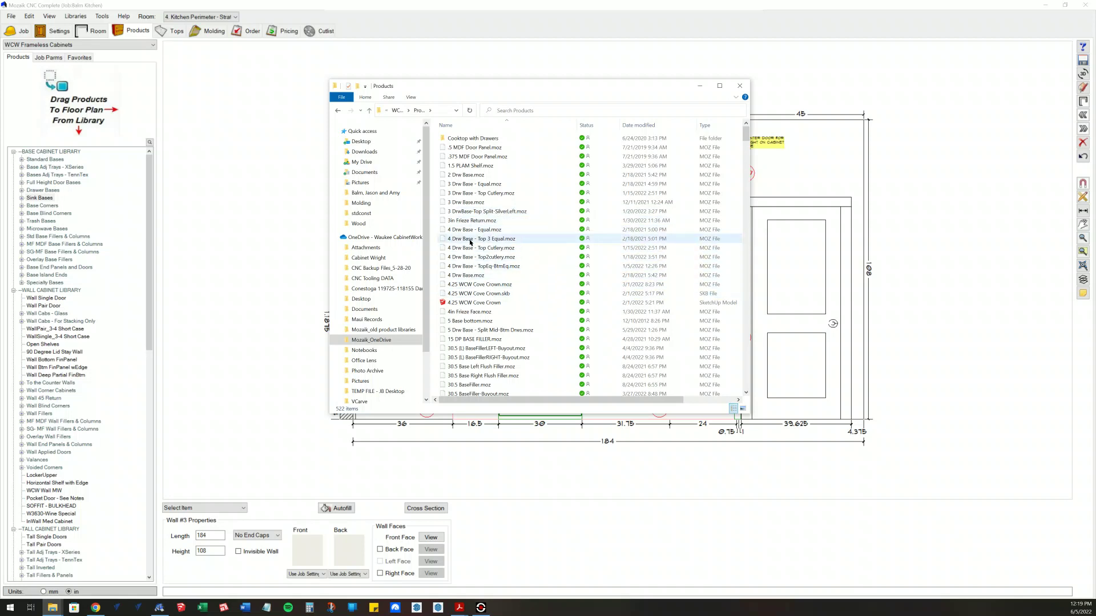
{"action": "right_click", "coordinate": [470, 240]}
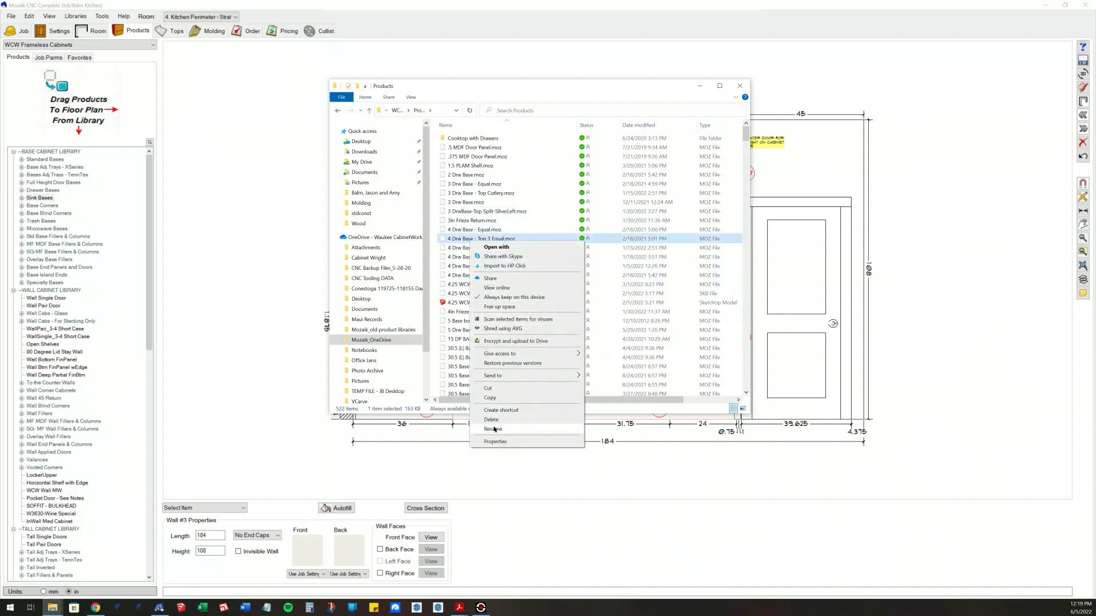
{"action": "left_click", "coordinate": [369, 110]}
{"action": "left_click", "coordinate": [368, 111]}
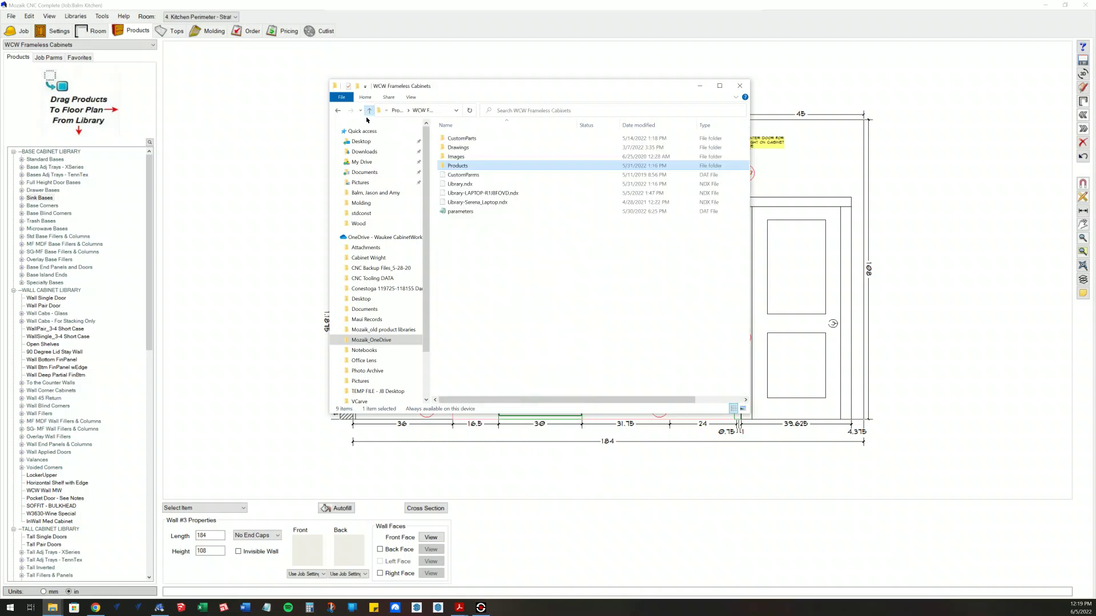
{"action": "left_click", "coordinate": [369, 110]}
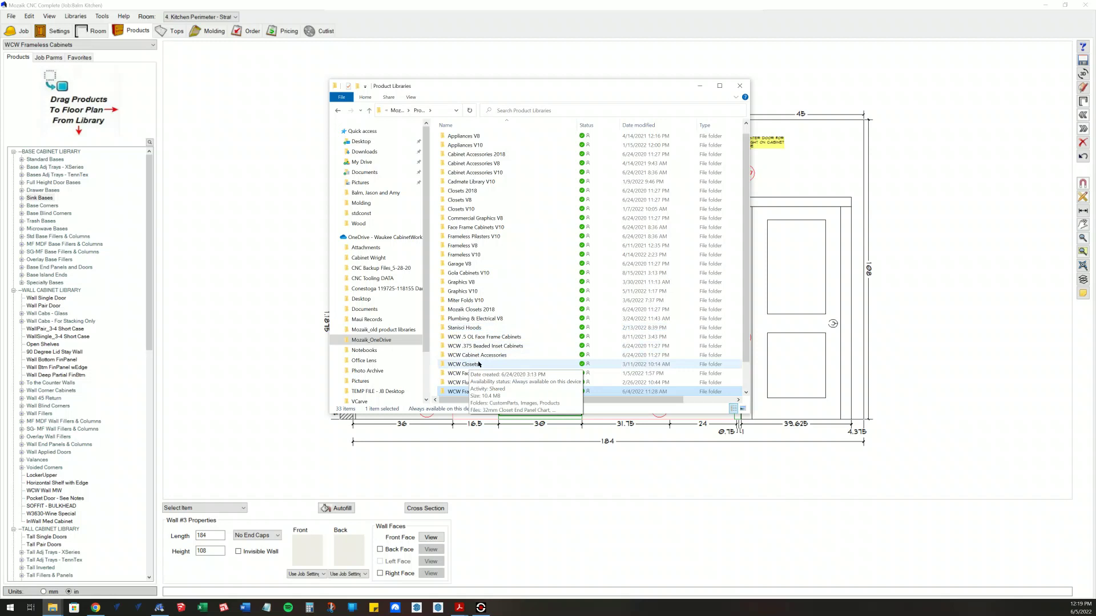
{"action": "left_click", "coordinate": [740, 86]}
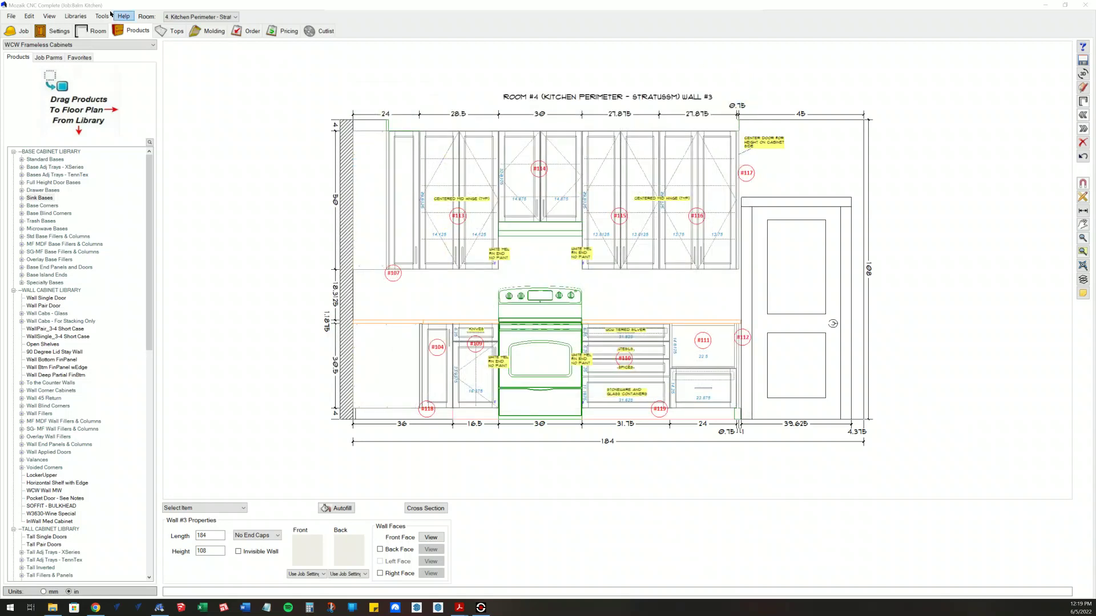
Open the Product Editor on the WCW Closets library and bring up Floor Mount Sections options
{"action": "left_click", "coordinate": [83, 17]}
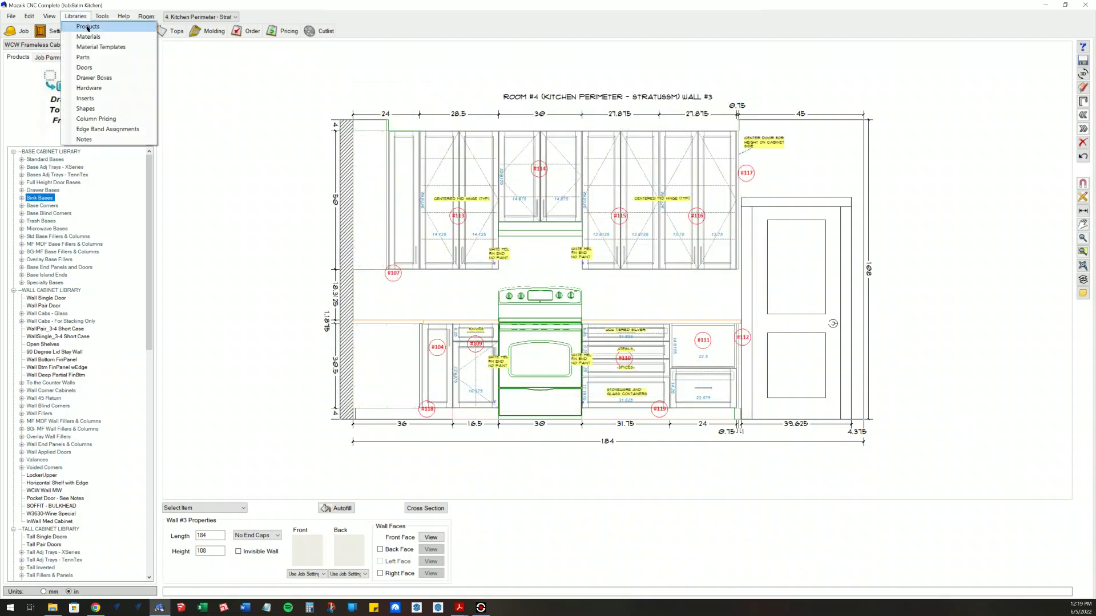
{"action": "left_click", "coordinate": [87, 26]}
{"action": "left_click_drag", "start_coordinate": [424, 273], "coordinate": [423, 299]}
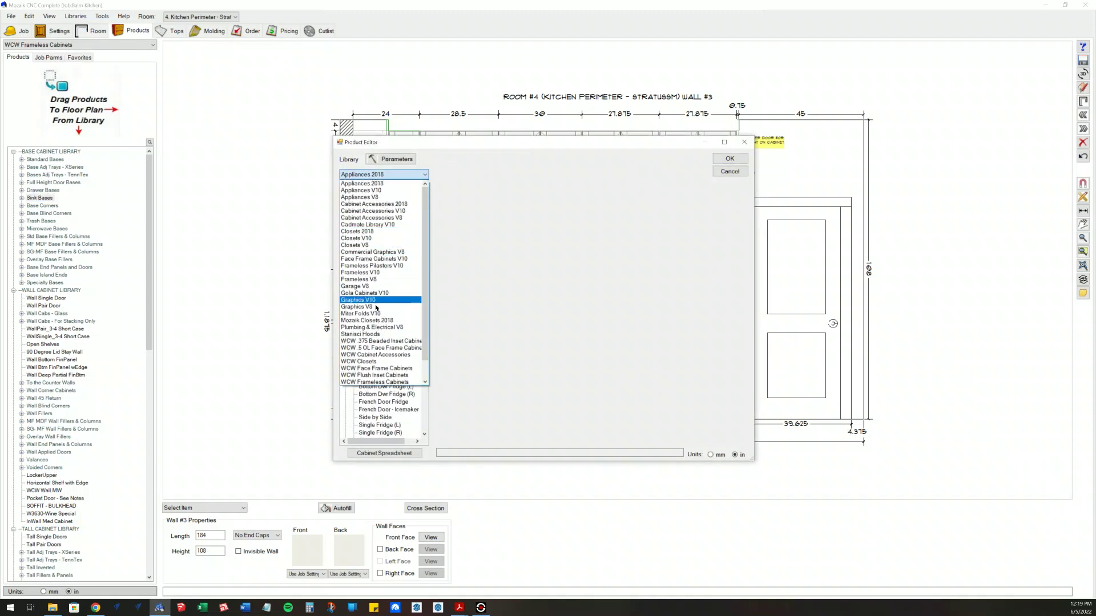
{"action": "left_click", "coordinate": [366, 362]}
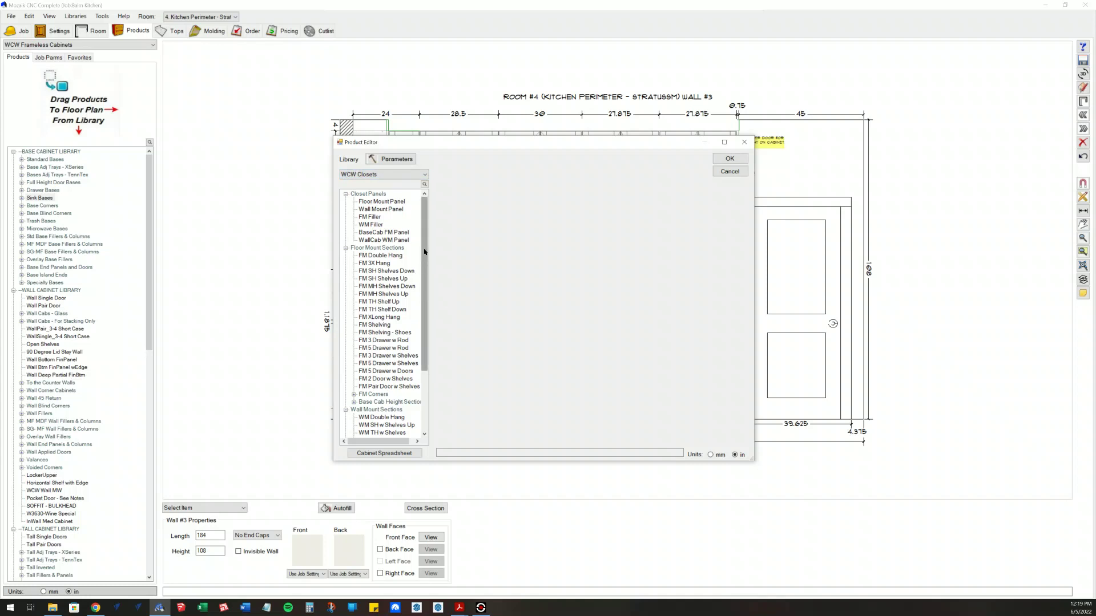
{"action": "mouse_move", "coordinate": [422, 267]}
{"action": "left_mouse_down"}
{"action": "mouse_move", "coordinate": [423, 326]}
{"action": "mouse_move", "coordinate": [423, 272]}
{"action": "left_mouse_up"}
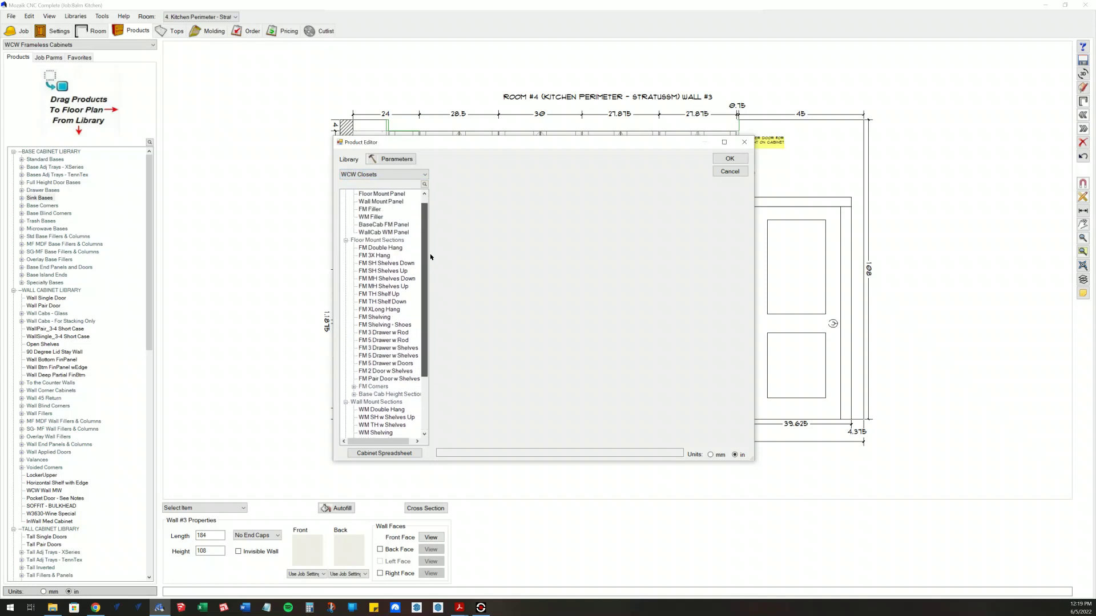
{"action": "right_click", "coordinate": [390, 240]}
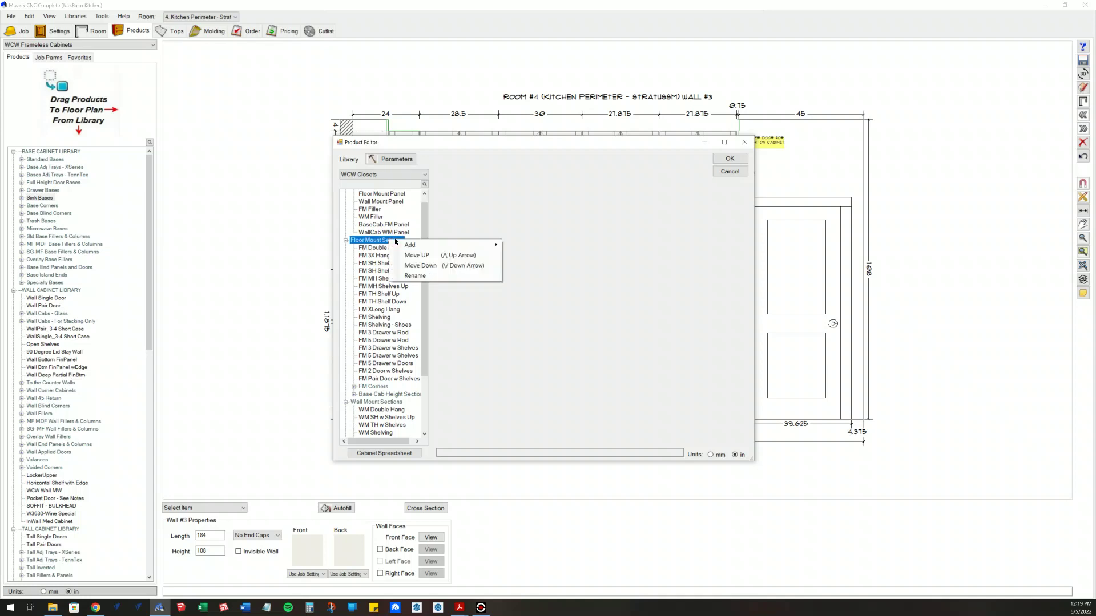
Add a product to Floor Mount Sections, browse the import file list, and cancel the import
{"action": "mouse_move", "coordinate": [415, 249]}
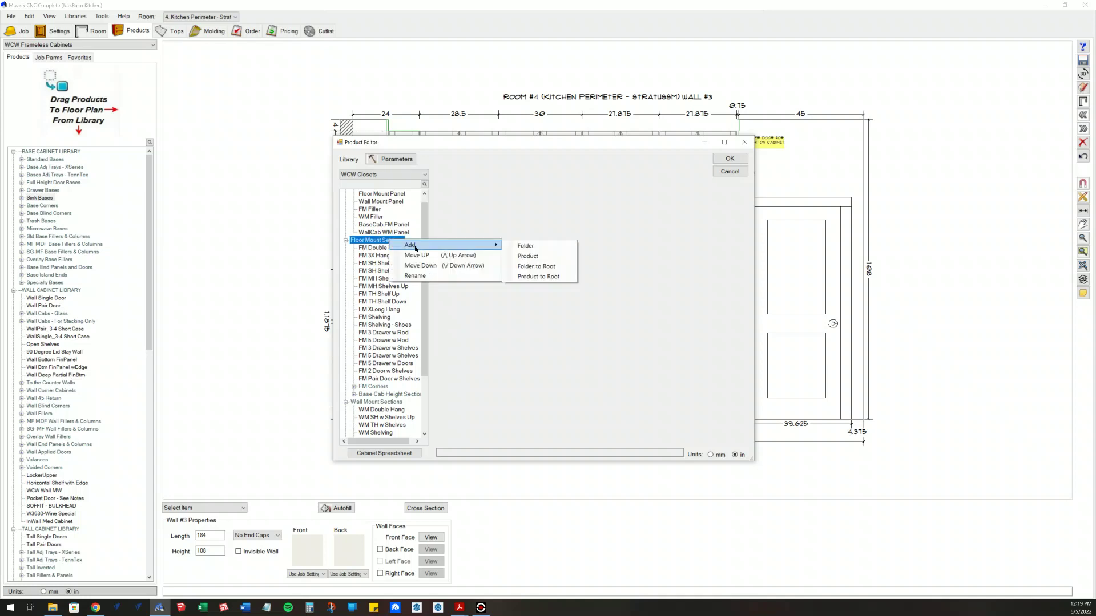
{"action": "left_click", "coordinate": [528, 256]}
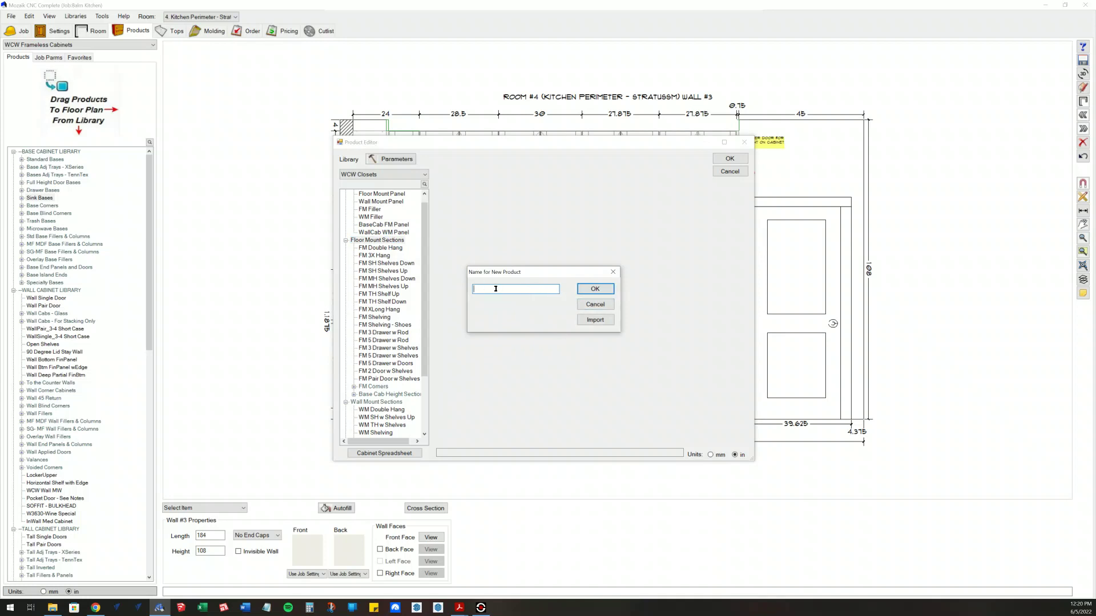
{"action": "left_click", "coordinate": [598, 321]}
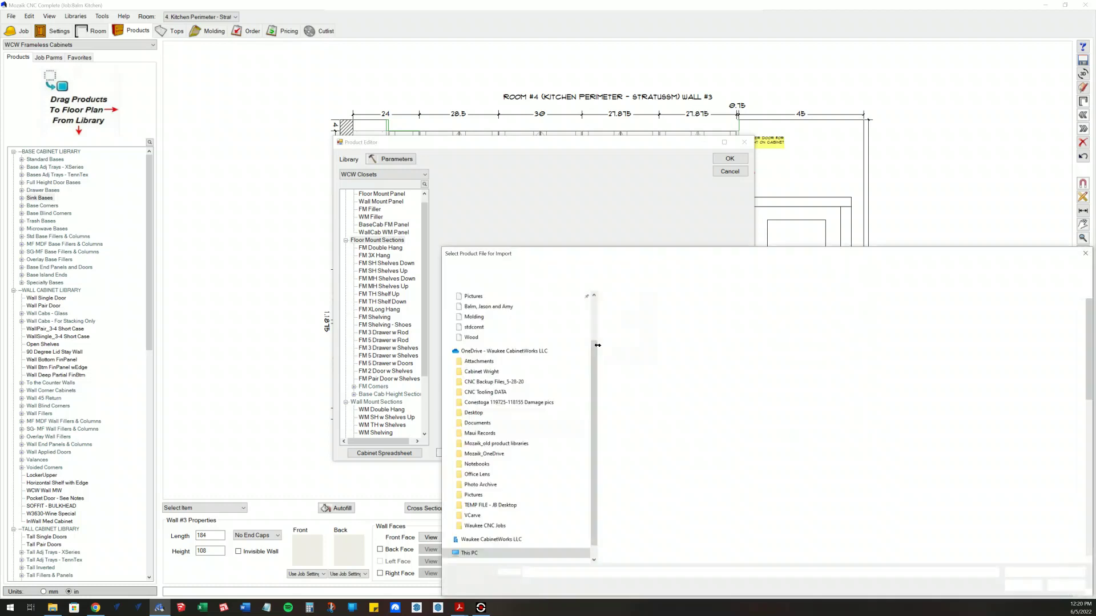
{"action": "left_click_drag", "start_coordinate": [673, 256], "coordinate": [484, 97]}
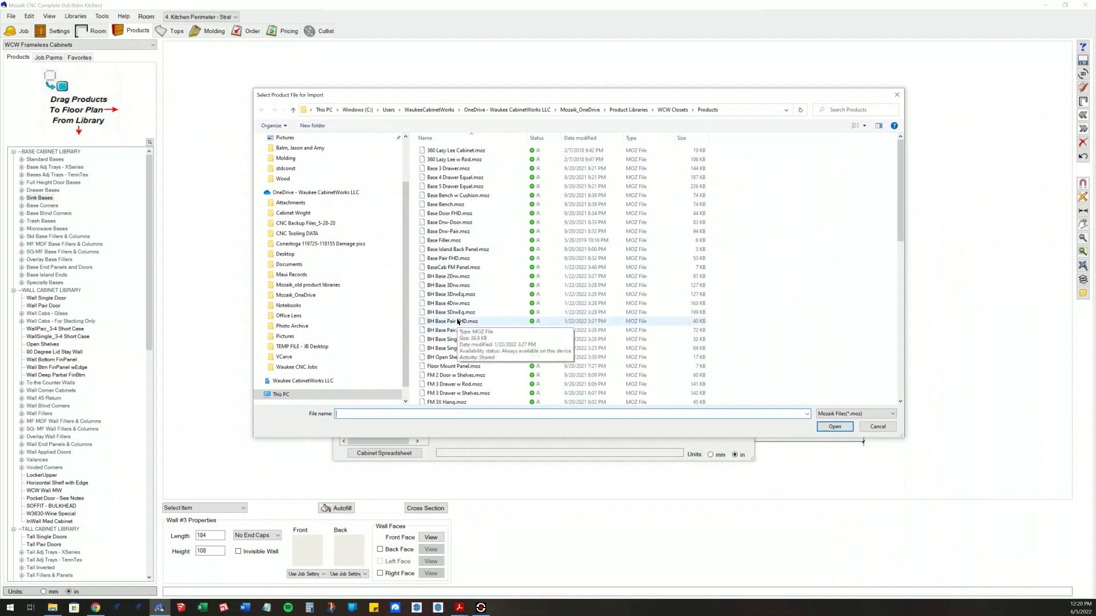
{"action": "scroll", "coordinate": [457, 326], "scroll_direction": "down", "scroll_amount": 9}
{"action": "scroll", "coordinate": [457, 329], "scroll_direction": "down", "scroll_amount": 6}
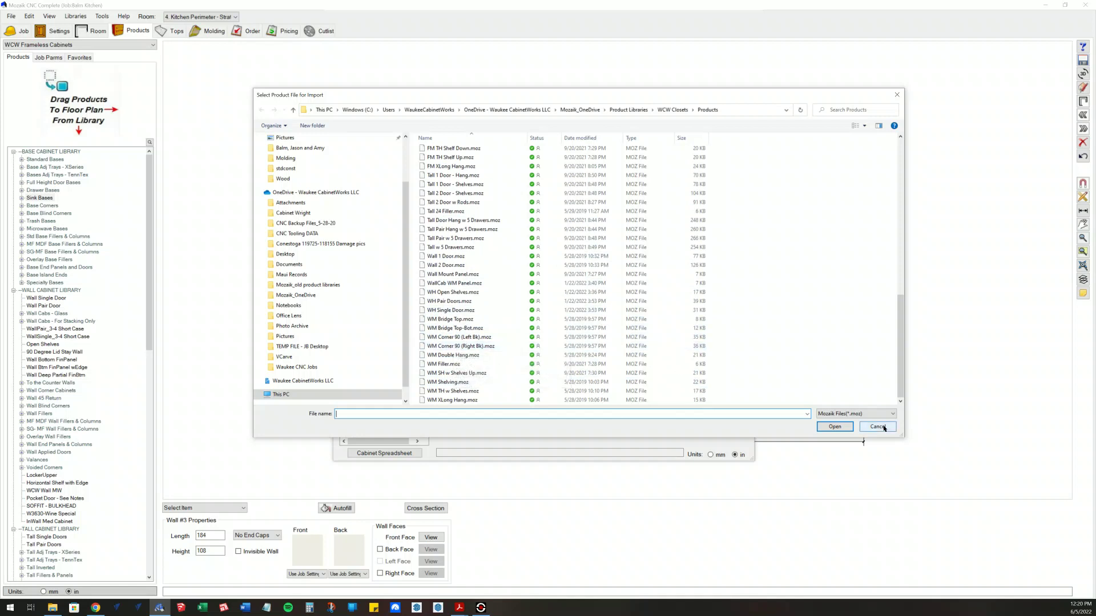
{"action": "left_click", "coordinate": [896, 94]}
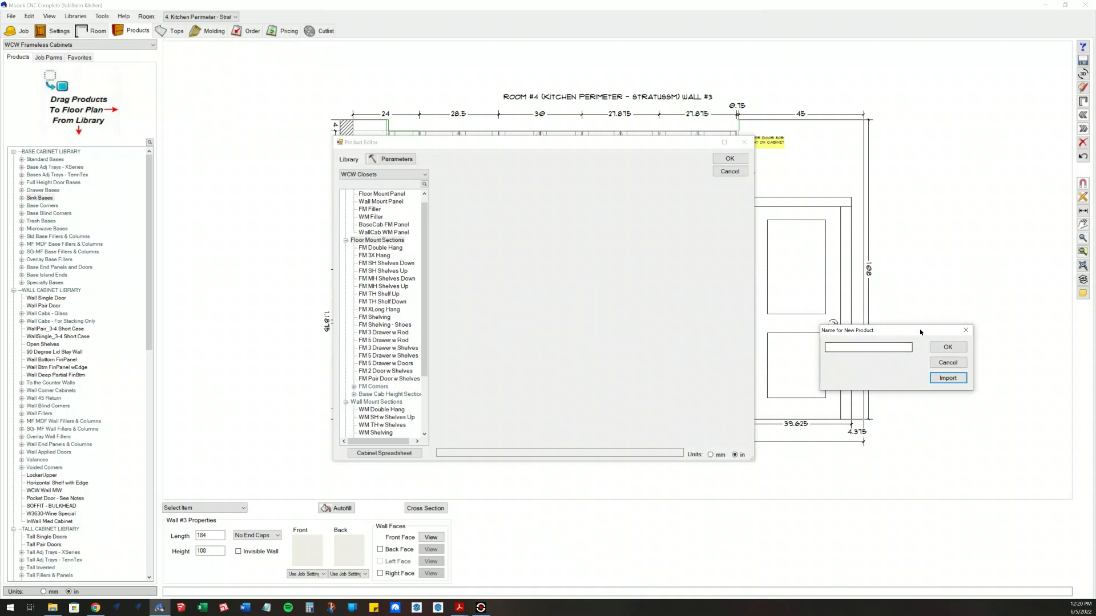
Dismiss the naming prompt and view FM SH Shelves Down, FM SH Shelves Up and FM 3 Drawer w Shelves
{"action": "left_click", "coordinate": [965, 330]}
{"action": "left_click", "coordinate": [386, 263]}
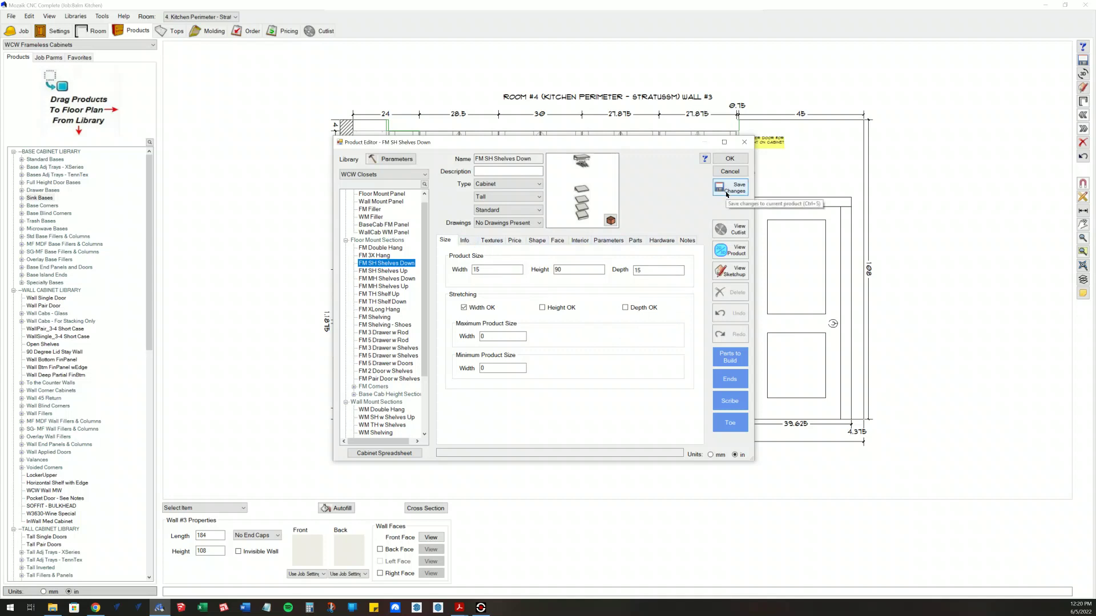
{"action": "left_click", "coordinate": [392, 271]}
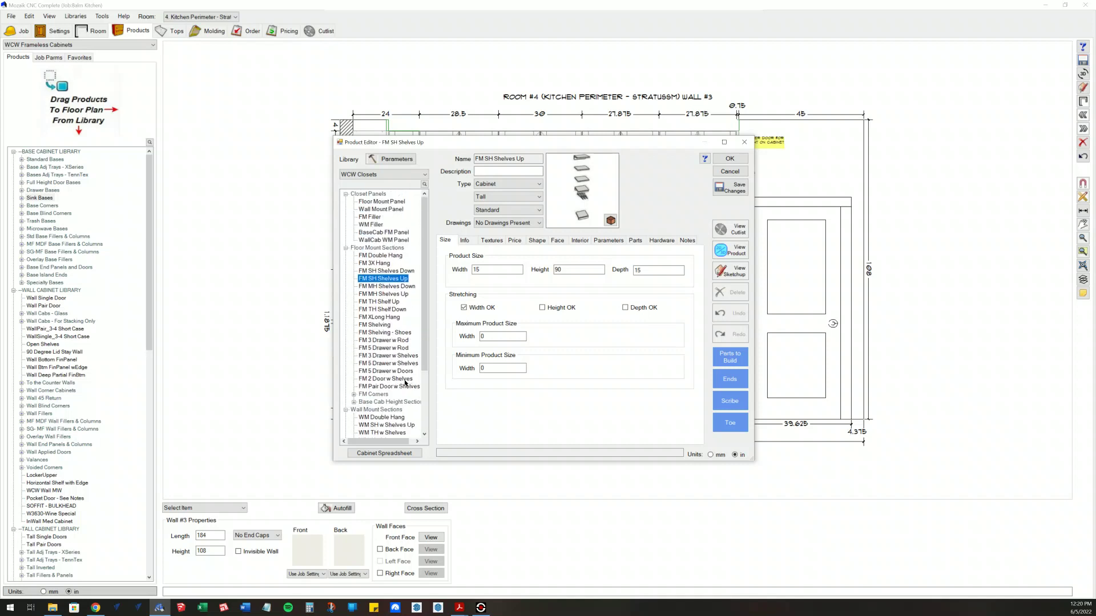
{"action": "left_click", "coordinate": [394, 356]}
{"action": "right_click", "coordinate": [395, 357]}
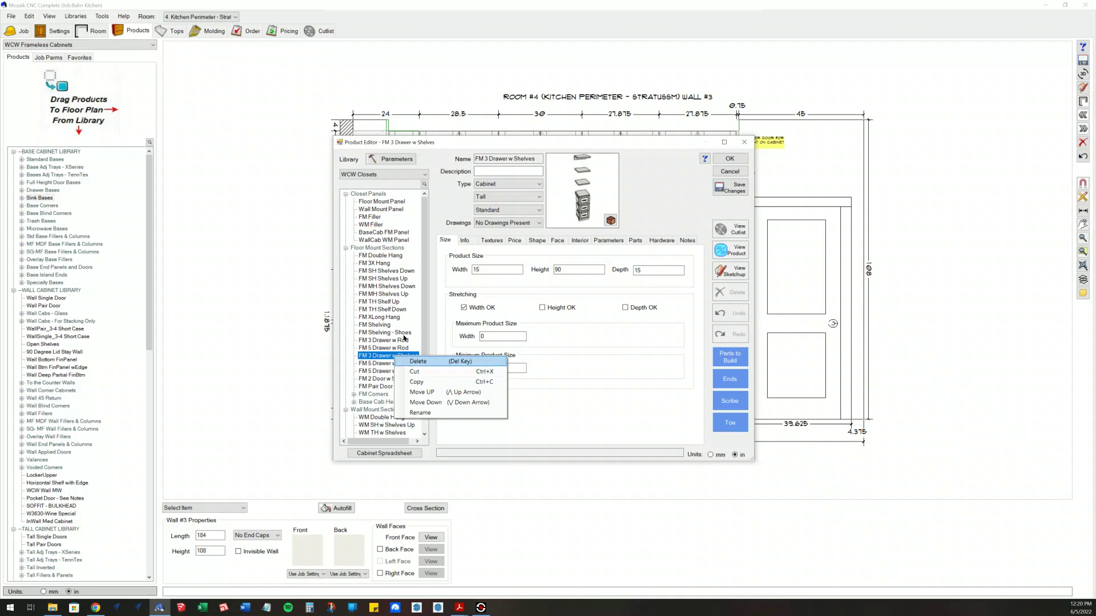
{"action": "left_click", "coordinate": [368, 193]}
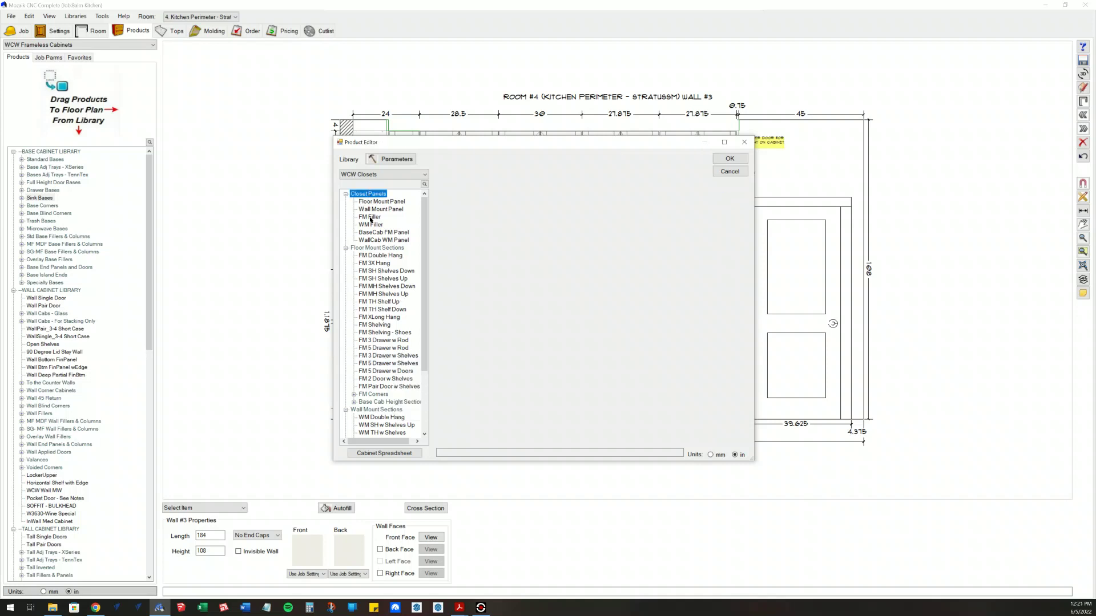
{"action": "left_click", "coordinate": [374, 248]}
{"action": "left_click", "coordinate": [367, 409]}
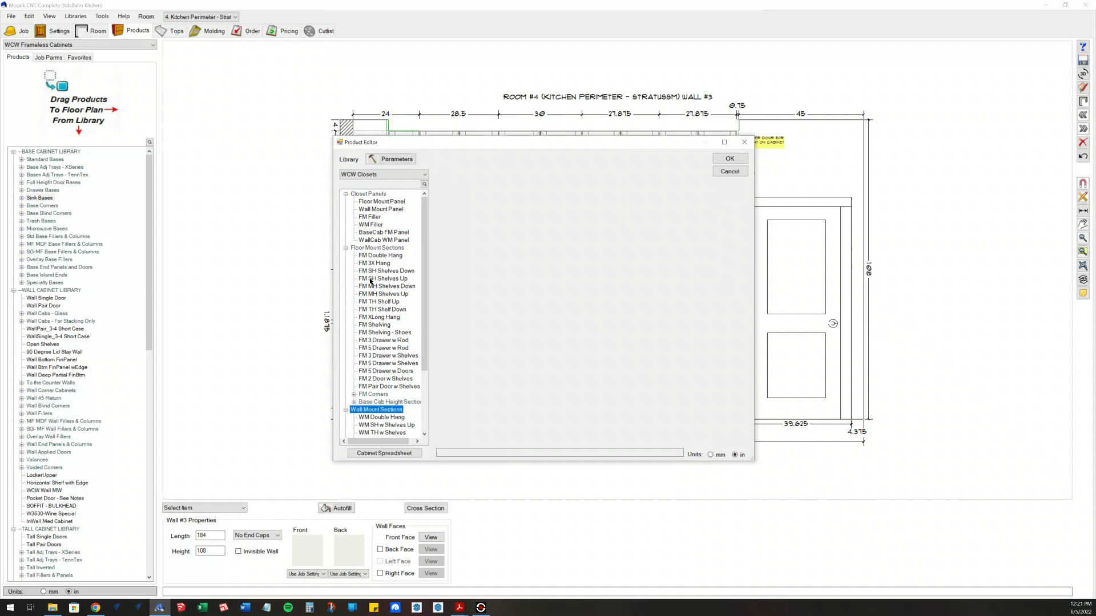
{"action": "left_click", "coordinate": [379, 194]}
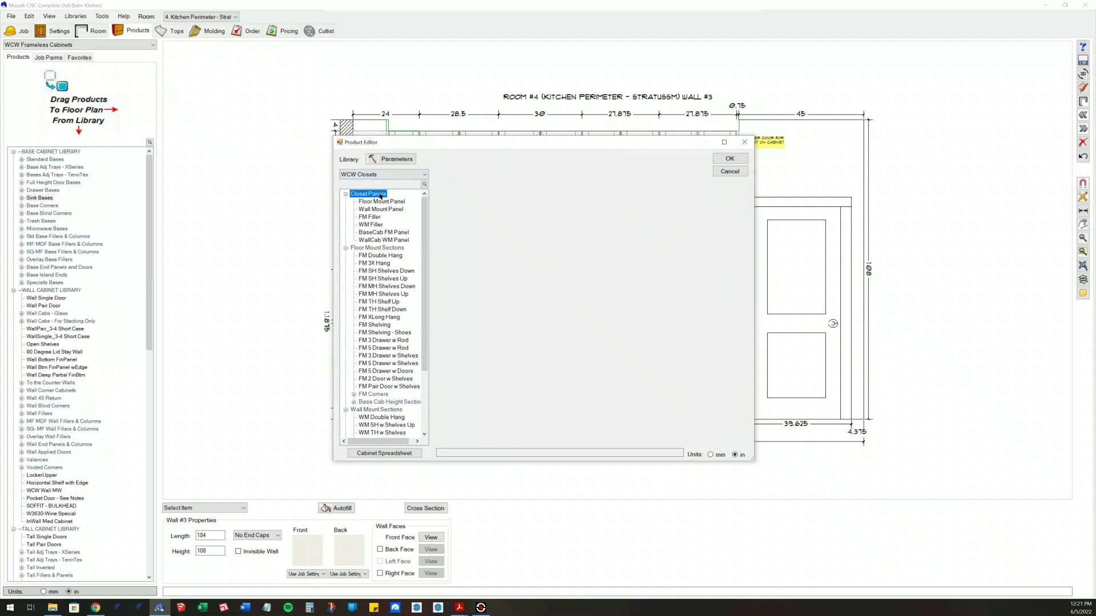
{"action": "right_click", "coordinate": [380, 196]}
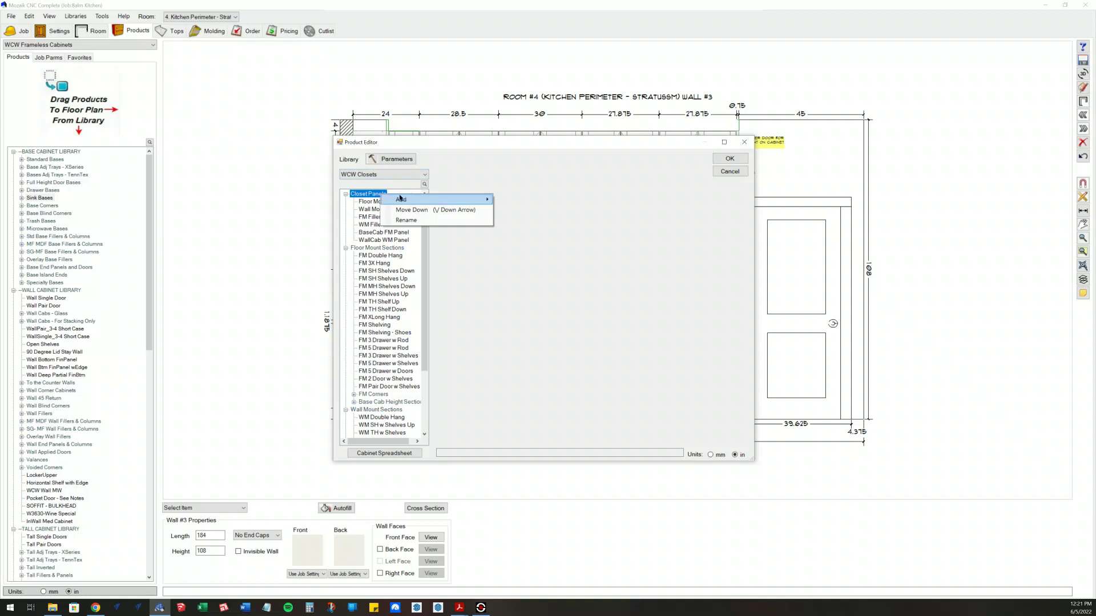
{"action": "right_click", "coordinate": [403, 194]}
{"action": "right_click", "coordinate": [404, 194]}
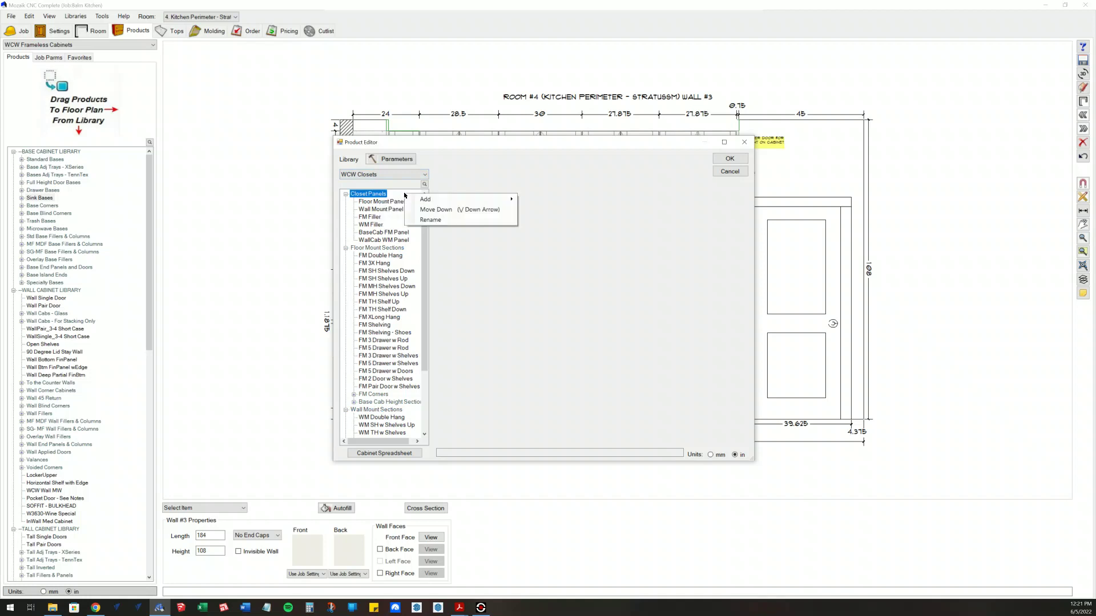
{"action": "mouse_move", "coordinate": [443, 200]}
{"action": "scroll", "coordinate": [377, 399], "scroll_direction": "down", "scroll_amount": 5}
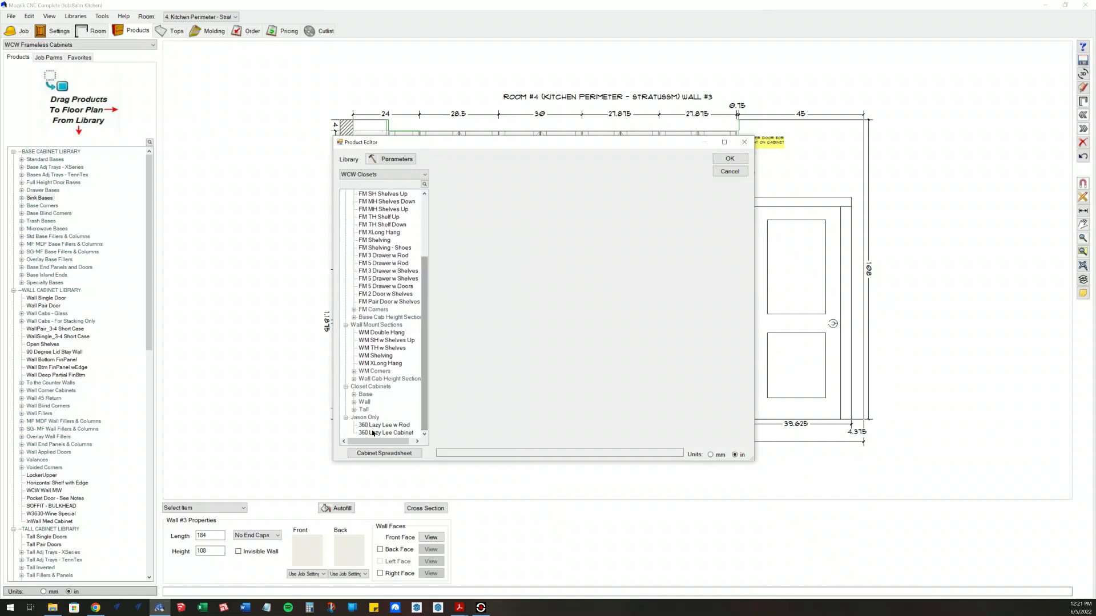
{"action": "left_click_drag", "start_coordinate": [428, 359], "coordinate": [425, 288]}
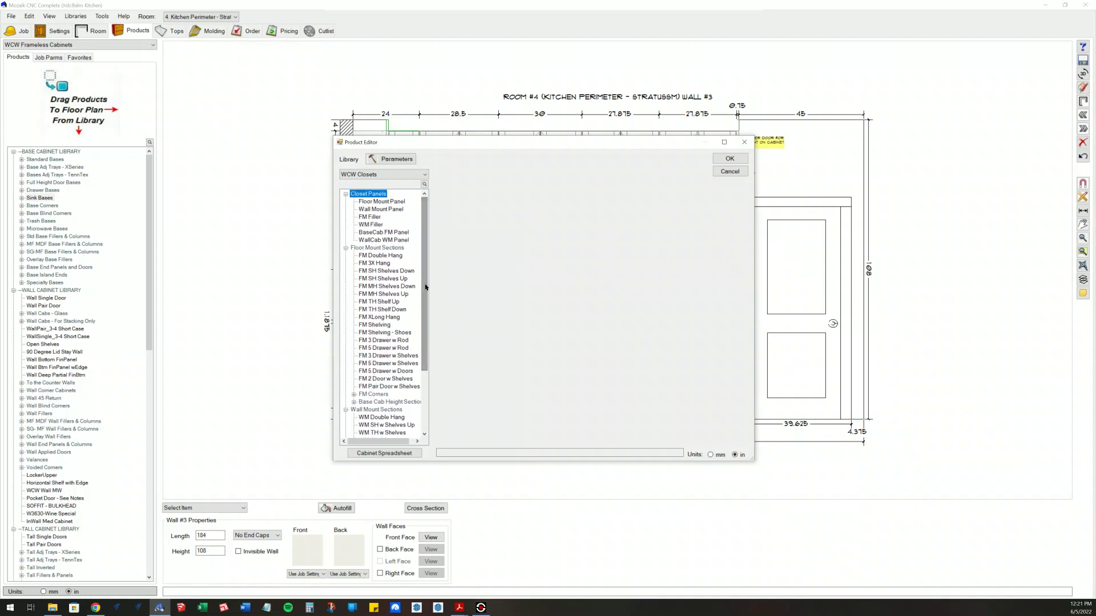
Close the Product Editor with OK and reselect WCW Frameless Cabinets as the active product library
{"action": "left_click", "coordinate": [730, 159]}
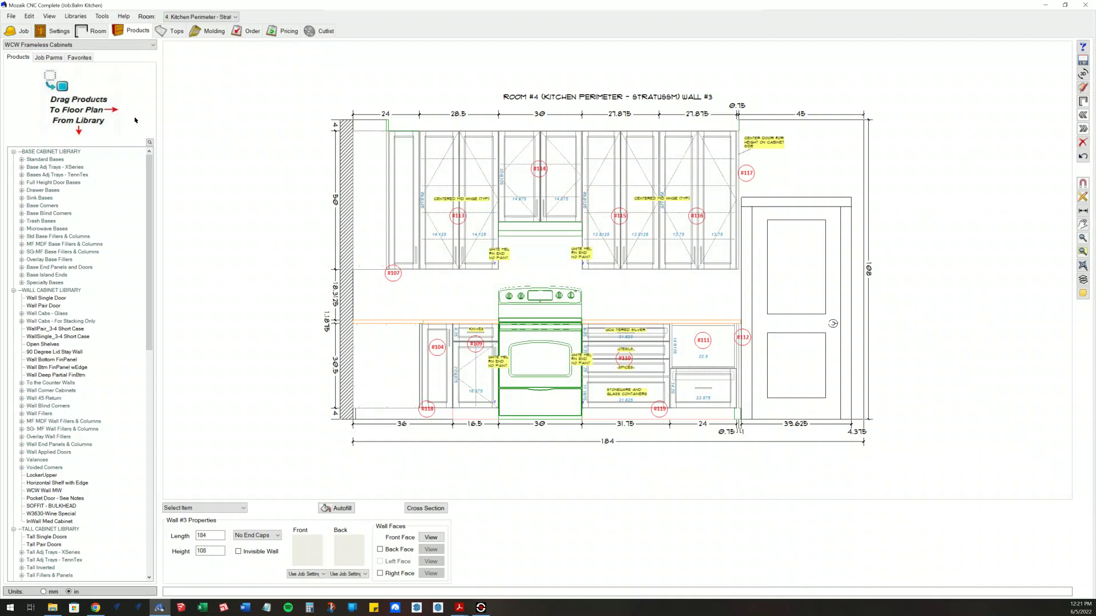
{"action": "left_click", "coordinate": [136, 46]}
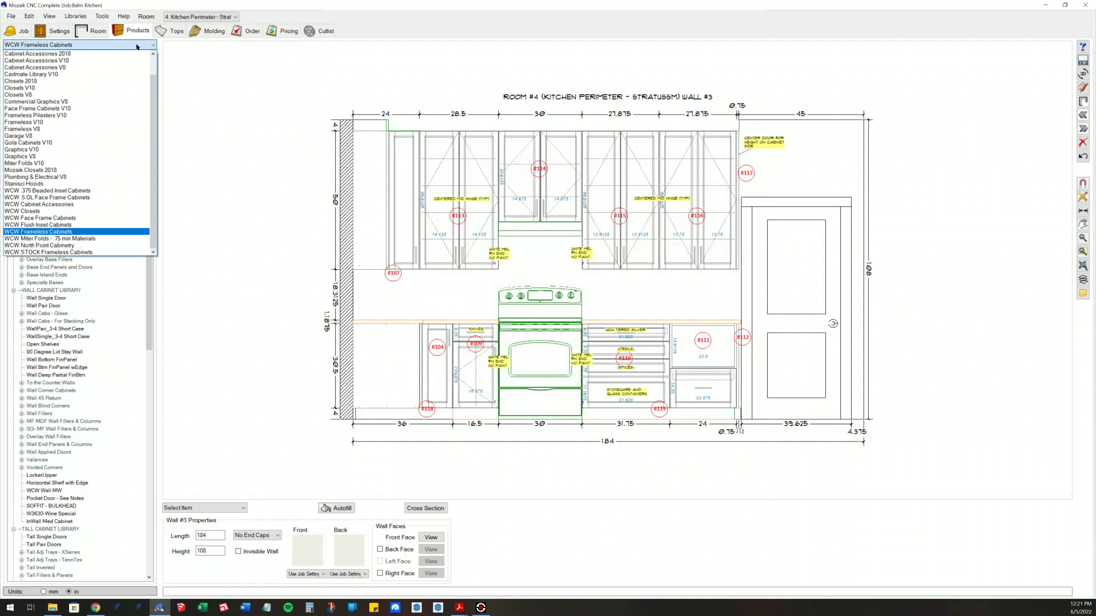
{"action": "left_click", "coordinate": [55, 232]}
{"action": "scroll", "coordinate": [63, 342], "scroll_direction": "down", "scroll_amount": 20}
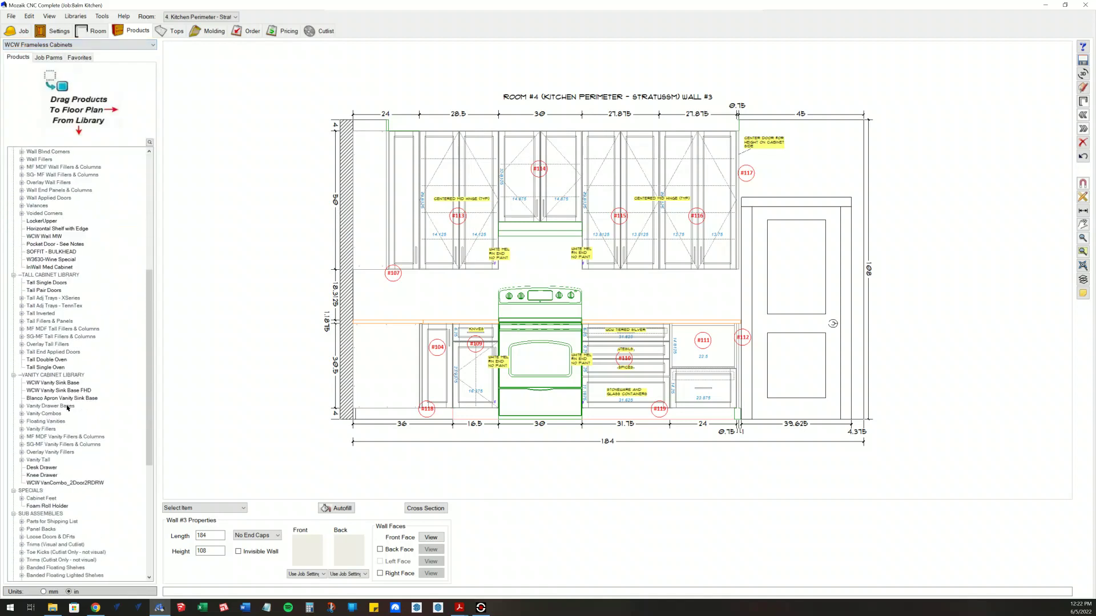
{"action": "scroll", "coordinate": [67, 409], "scroll_direction": "down", "scroll_amount": 2}
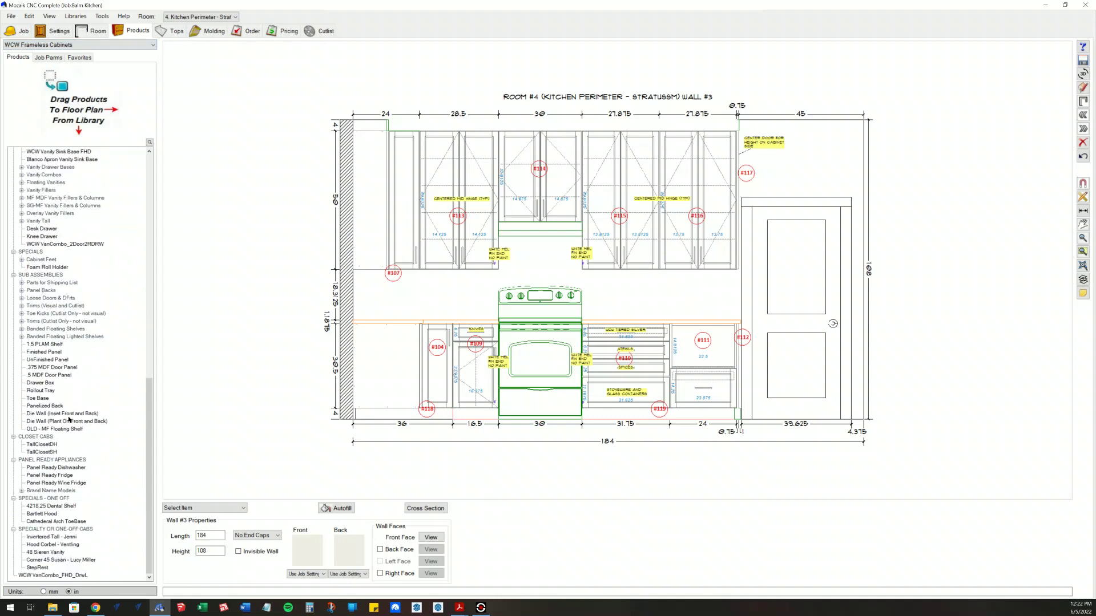
{"action": "left_click_drag", "start_coordinate": [151, 499], "coordinate": [276, 284]}
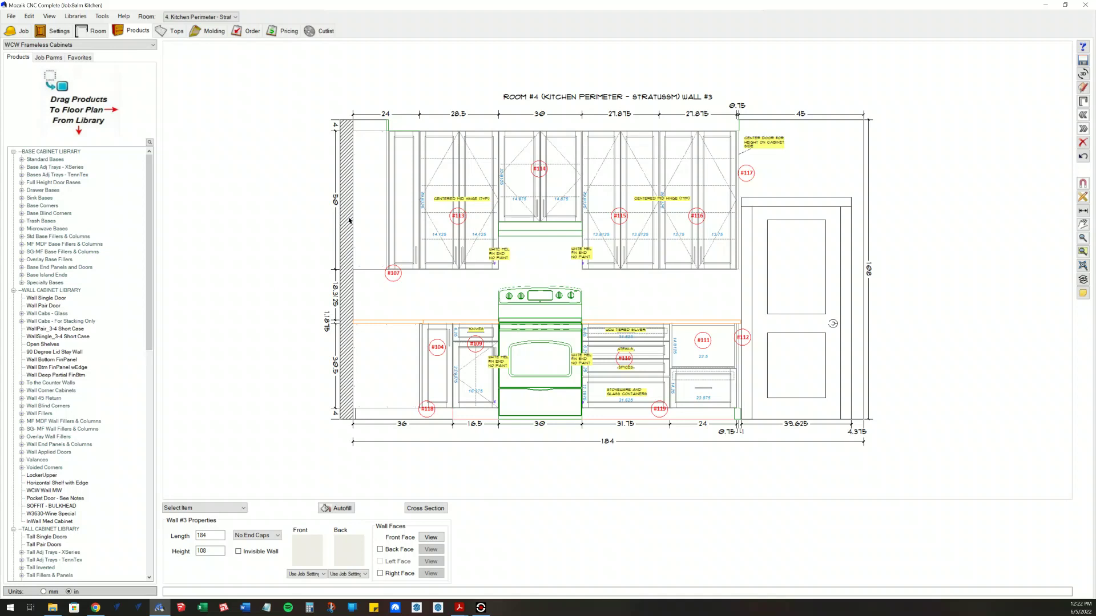